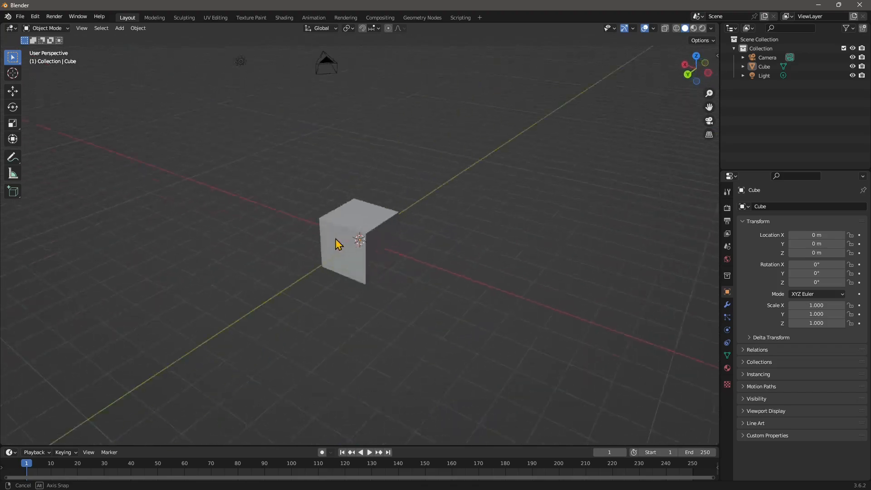
# Step: Switch to the browser, show image results and change the Google search query to "image"
pyautogui.hotkey('alt', 'Tab')
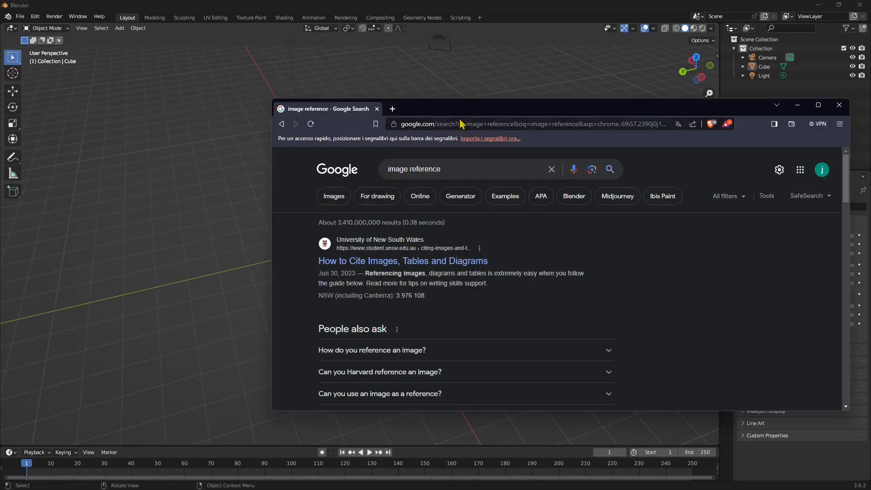
pyautogui.moveTo(495, 115); pyautogui.dragTo(449, 99)
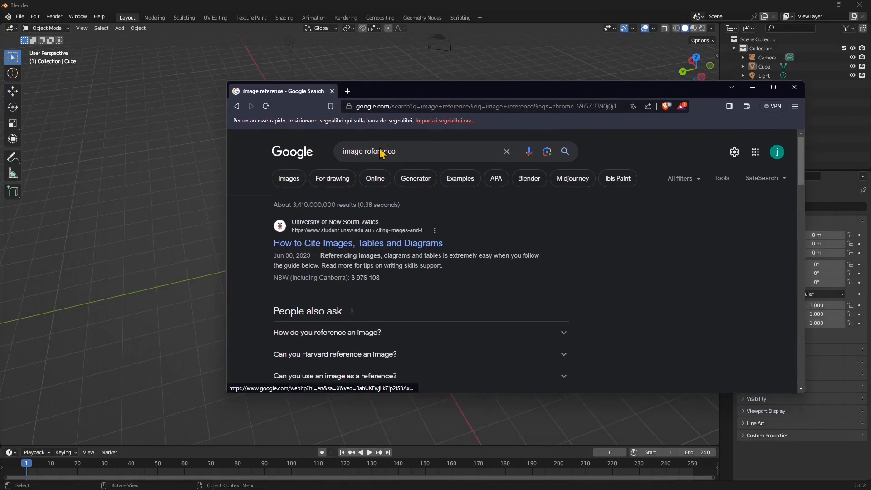
pyautogui.click(292, 180)
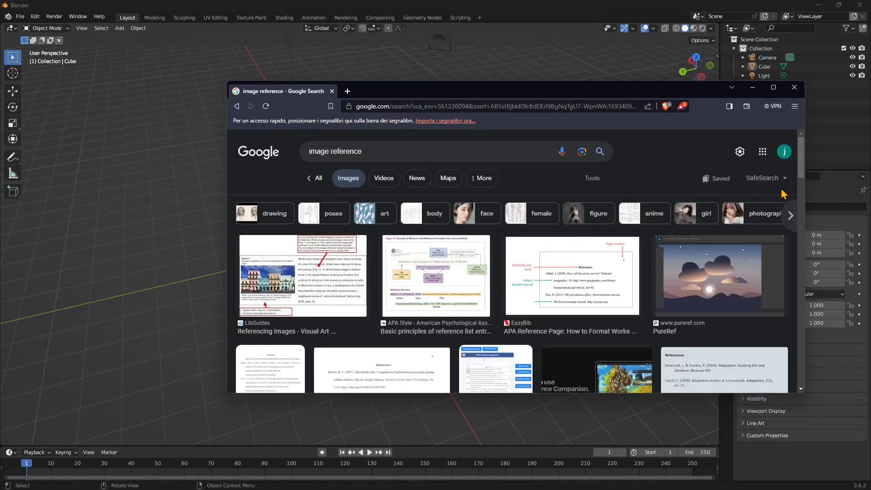
pyautogui.doubleClick(332, 154)
pyautogui.press('BackSpace')
pyautogui.press('Return')
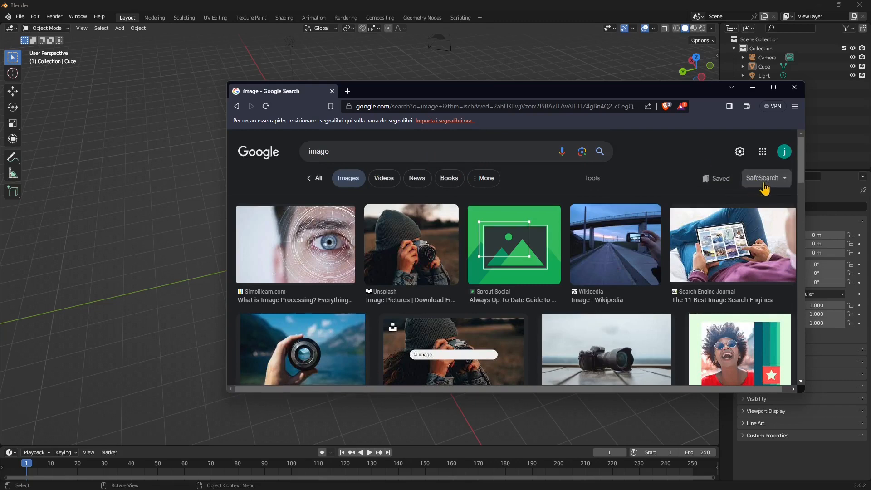
# Step: Check the SafeSearch options, then filter the image results to Creative Commons licenses under usage rights
pyautogui.click(765, 183)
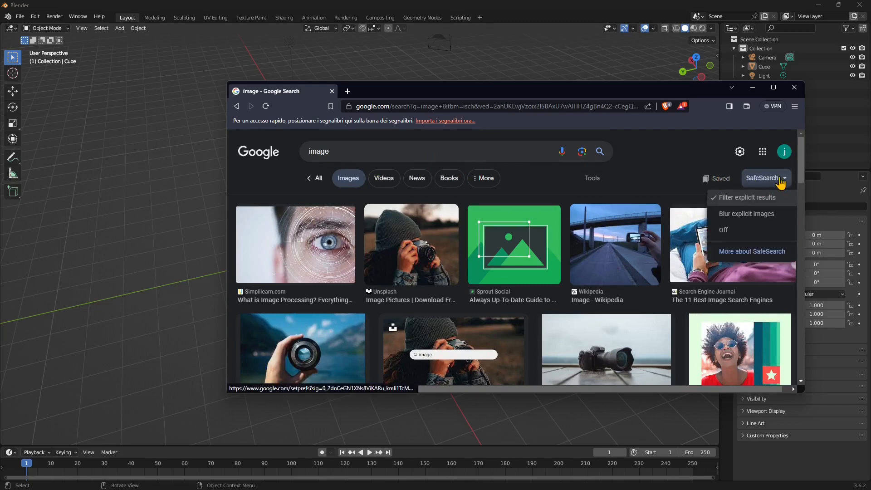
pyautogui.click(552, 176)
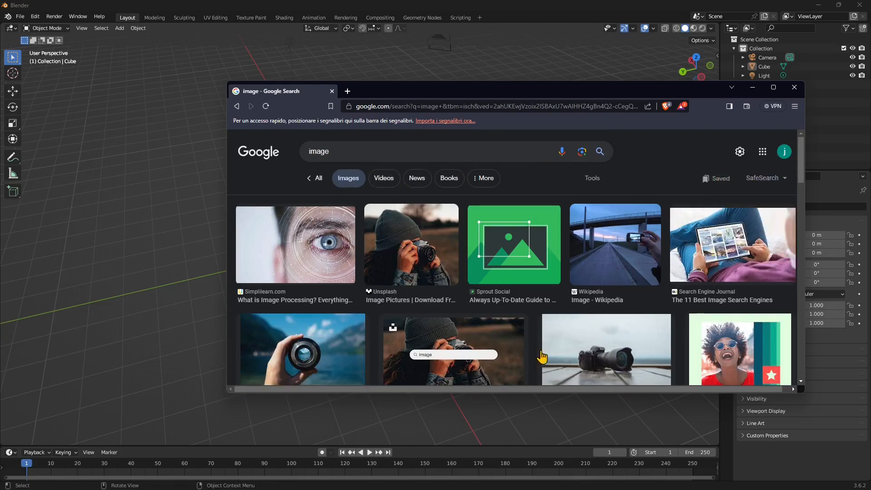
pyautogui.click(604, 179)
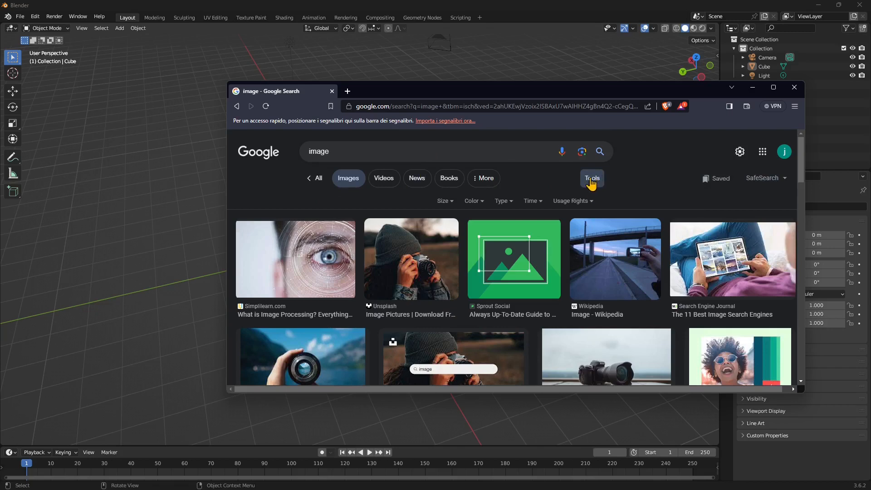
pyautogui.click(579, 202)
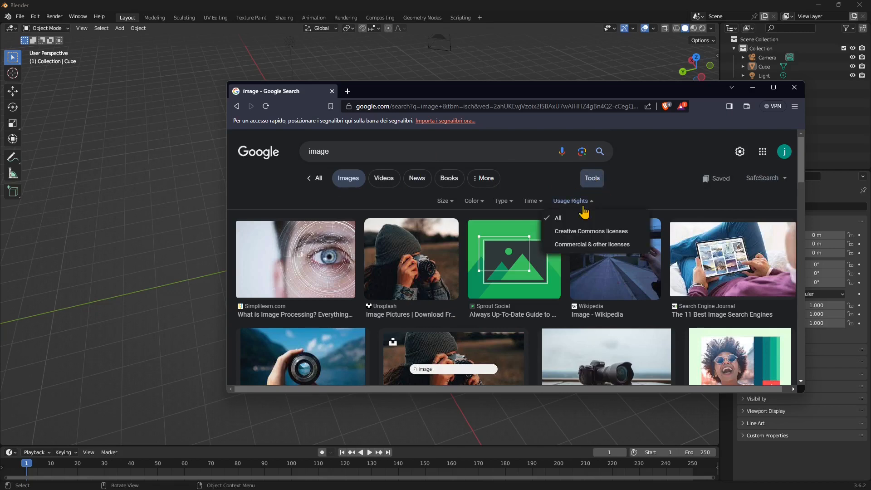
pyautogui.click(593, 233)
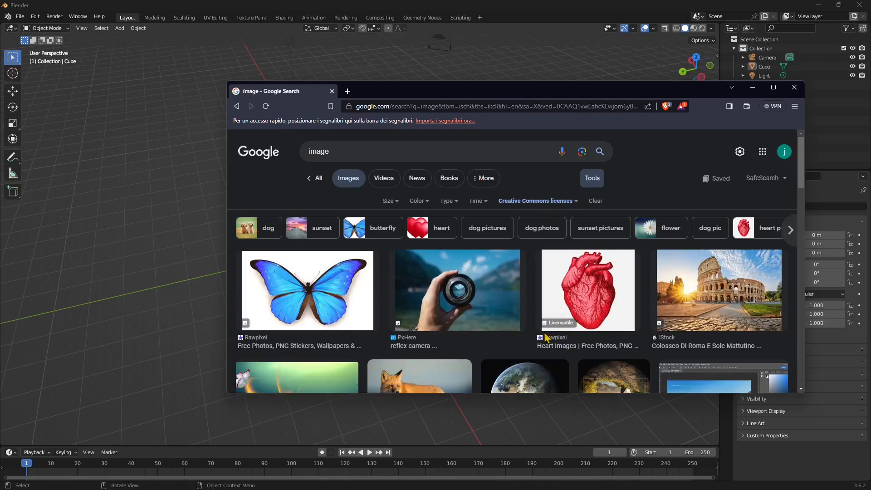
# Step: Open the blue butterfly result, visit its Rawpixel source page, and move and enlarge the browser window
pyautogui.click(309, 290)
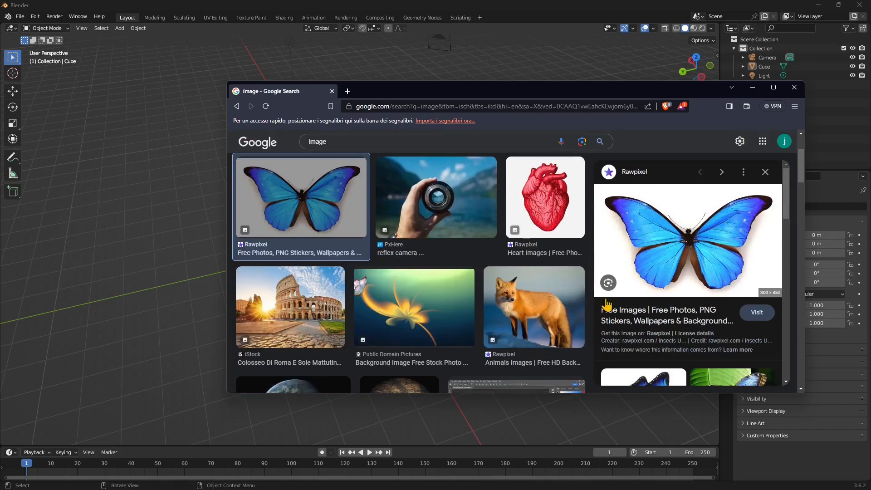
pyautogui.click(756, 313)
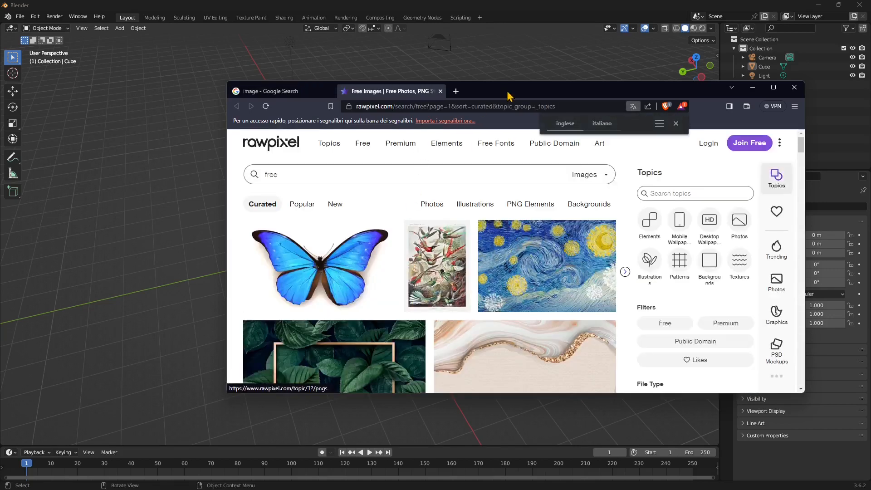
pyautogui.moveTo(508, 95); pyautogui.dragTo(451, 76)
pyautogui.moveTo(745, 374); pyautogui.dragTo(804, 425)
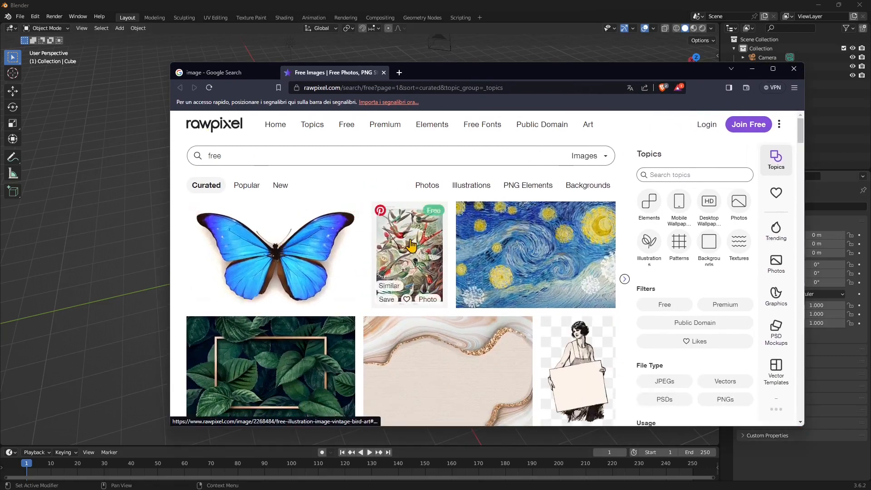
# Step: Open the blue butterfly image's details on Rawpixel, view its license page and return to the Rawpixel page
pyautogui.click(316, 261)
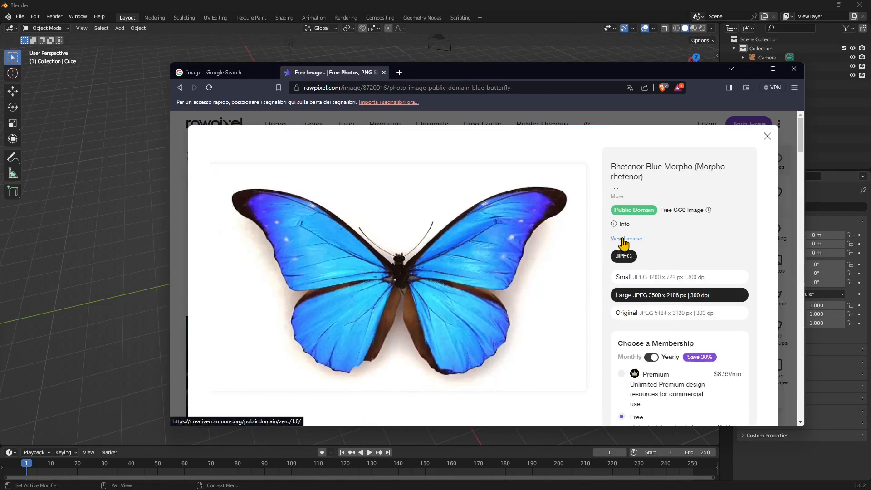
pyautogui.click(624, 240)
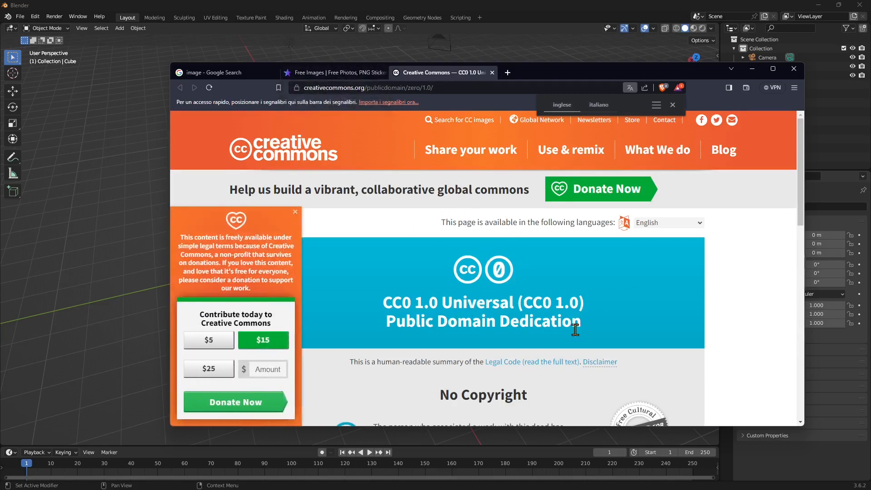
pyautogui.click(335, 73)
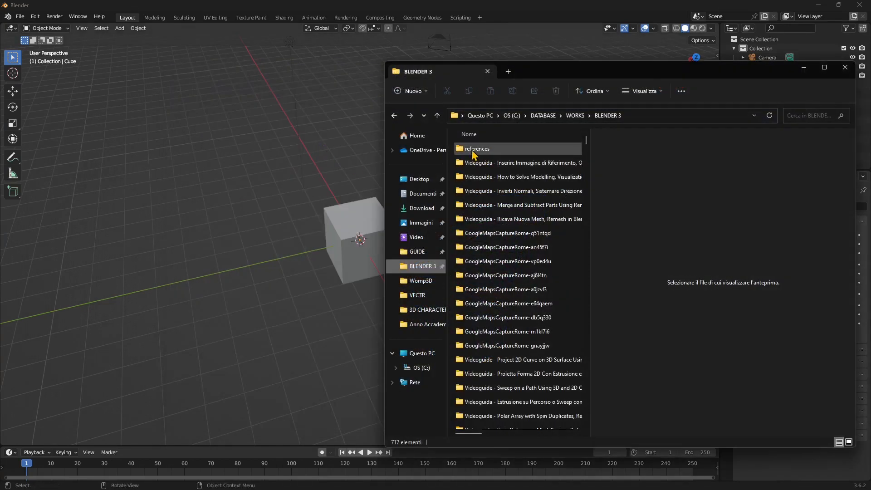
# Step: Insert the butterfly file "image" from the references folder into the Blender viewport beside the cube and move the folder window aside
pyautogui.click(475, 150)
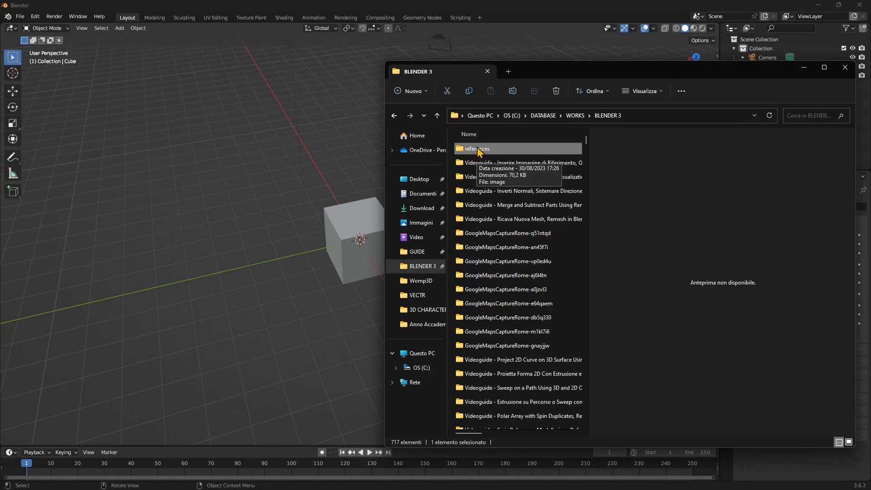
pyautogui.doubleClick(479, 151)
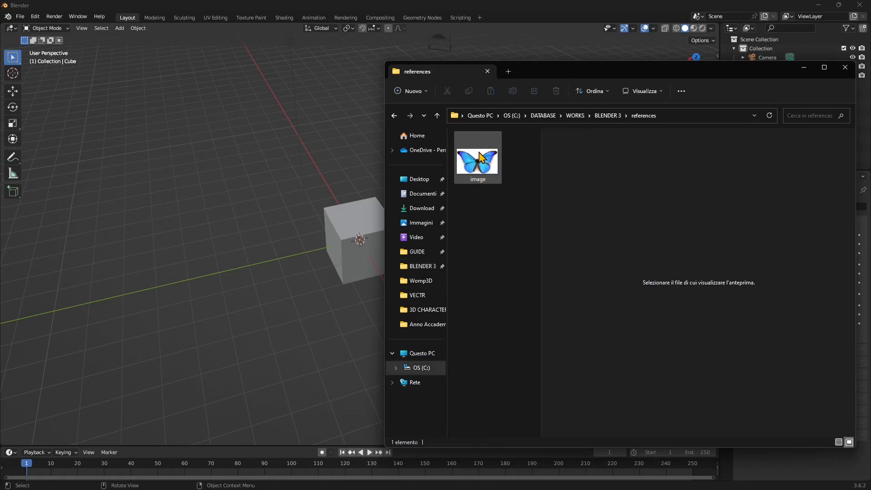
pyautogui.click(490, 178)
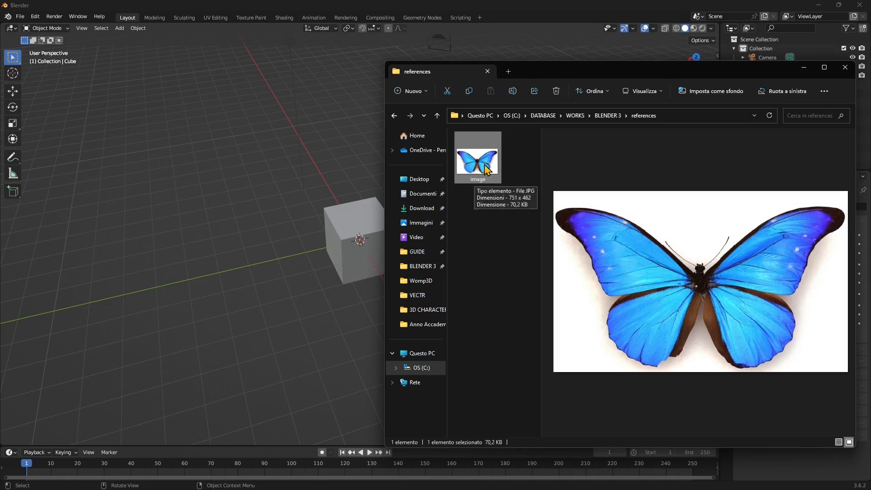
pyautogui.moveTo(481, 168); pyautogui.dragTo(293, 241)
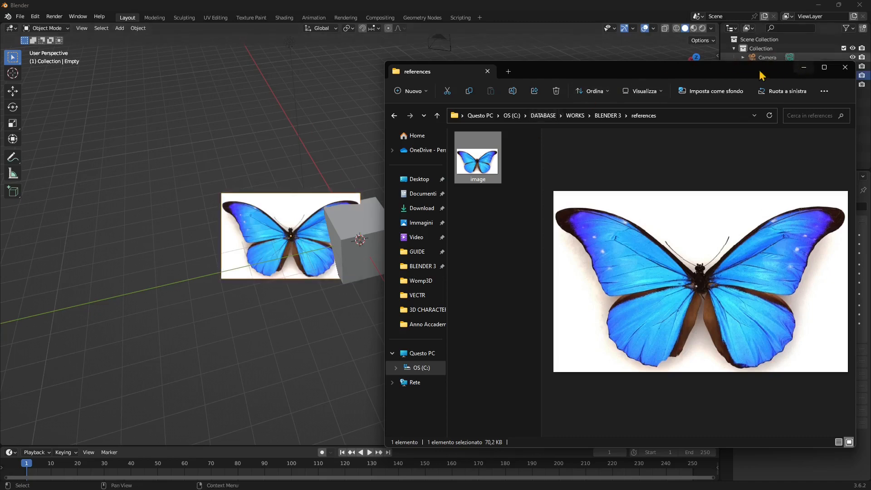
pyautogui.moveTo(729, 76); pyautogui.dragTo(791, 219)
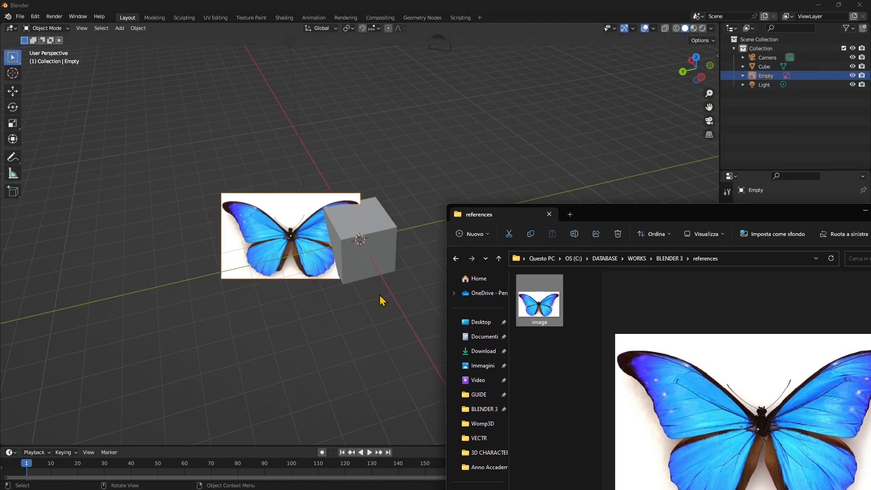
# Step: Select the butterfly reference image and scale it down slightly from its lower edge
pyautogui.moveTo(380, 296); pyautogui.dragTo(406, 218, button='middle')
pyautogui.moveTo(472, 230); pyautogui.dragTo(358, 255, button='middle')
pyautogui.click(279, 236)
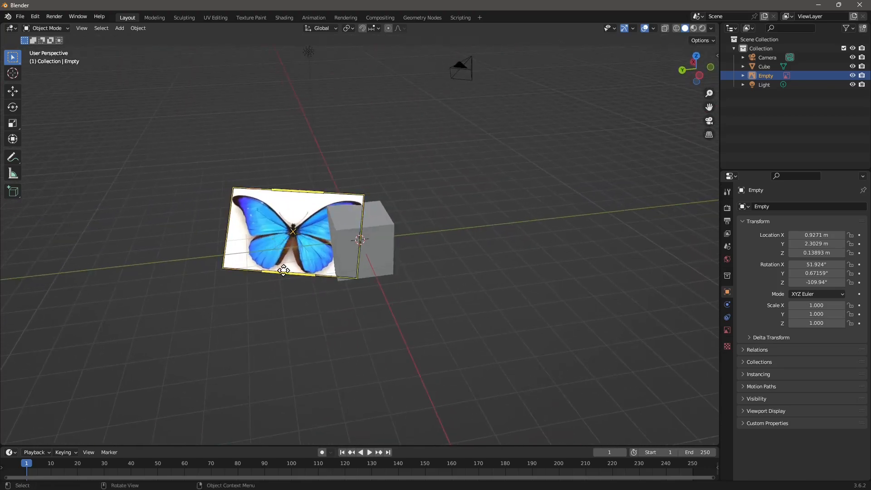
pyautogui.moveTo(230, 312); pyautogui.dragTo(341, 301, button='middle')
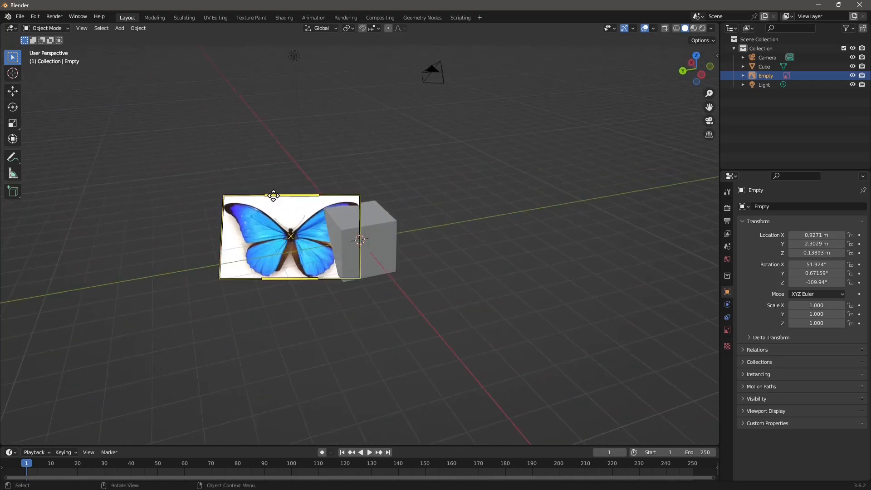
pyautogui.click(324, 335)
pyautogui.click(303, 274)
pyautogui.moveTo(279, 278)
pyautogui.mouseDown()
pyautogui.moveTo(278, 327)
pyautogui.moveTo(285, 276)
pyautogui.mouseUp()
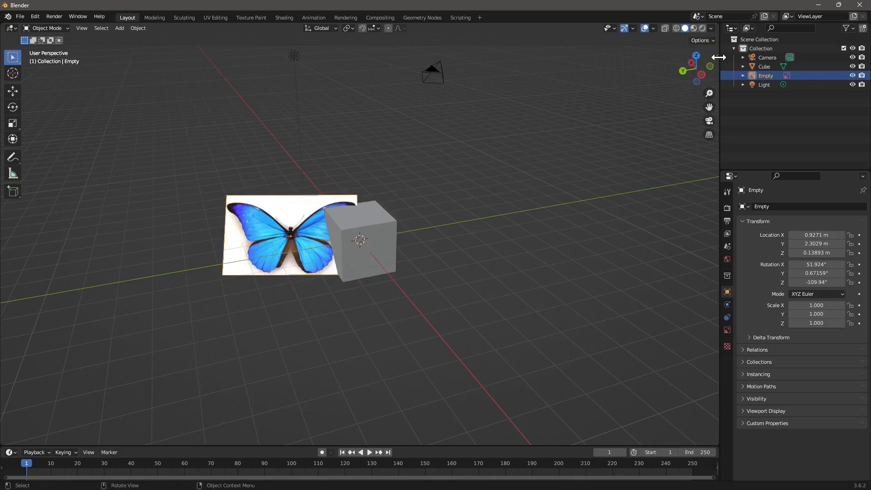
# Step: Show the viewport sidebar and enable the Screencast Keys display, toggling the sidebar's visibility to demonstrate it
pyautogui.moveTo(719, 57); pyautogui.dragTo(624, 91)
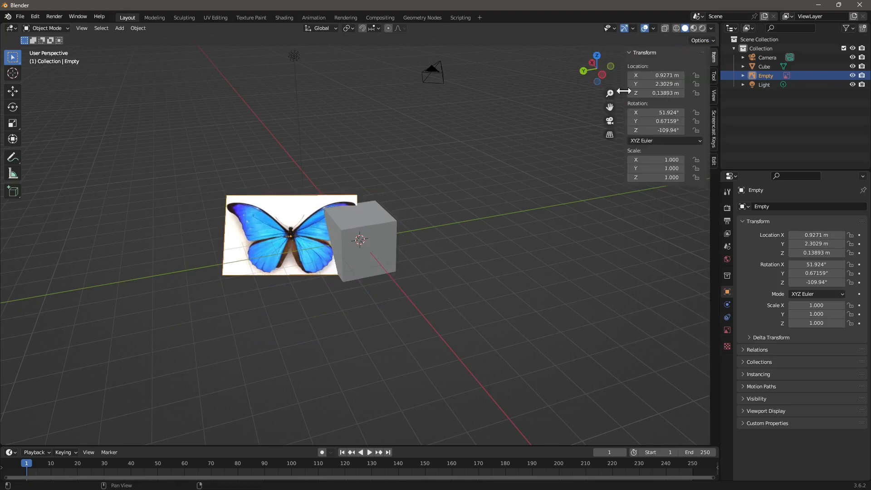
pyautogui.click(715, 131)
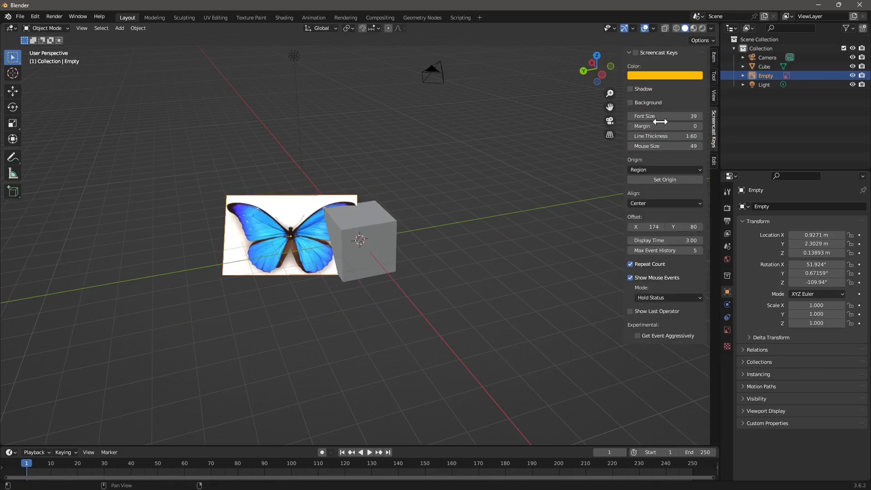
pyautogui.press('n')
pyautogui.press('n')
pyautogui.press('n')
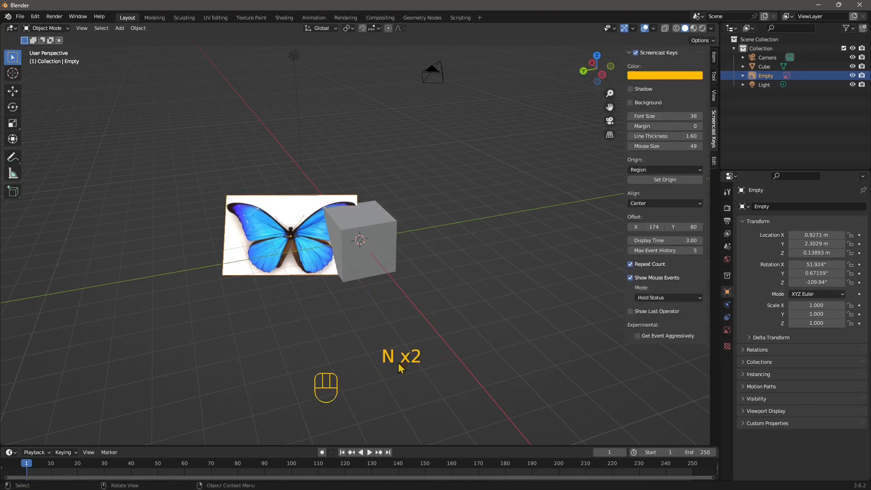
pyautogui.press('n')
pyautogui.press('n')
pyautogui.press('n')
pyautogui.press('n')
pyautogui.press('n')
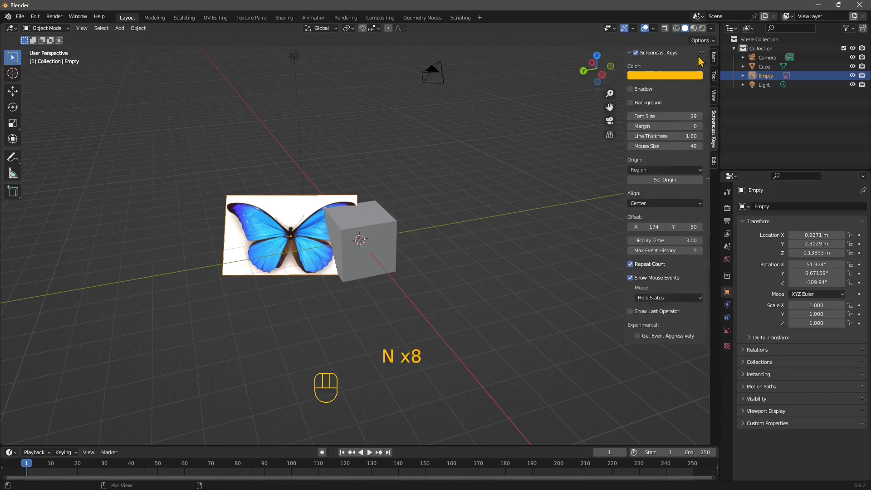
# Step: Widen the sidebar's transform properties and set the butterfly reference image's X, Y and Z rotation to 0°
pyautogui.click(714, 58)
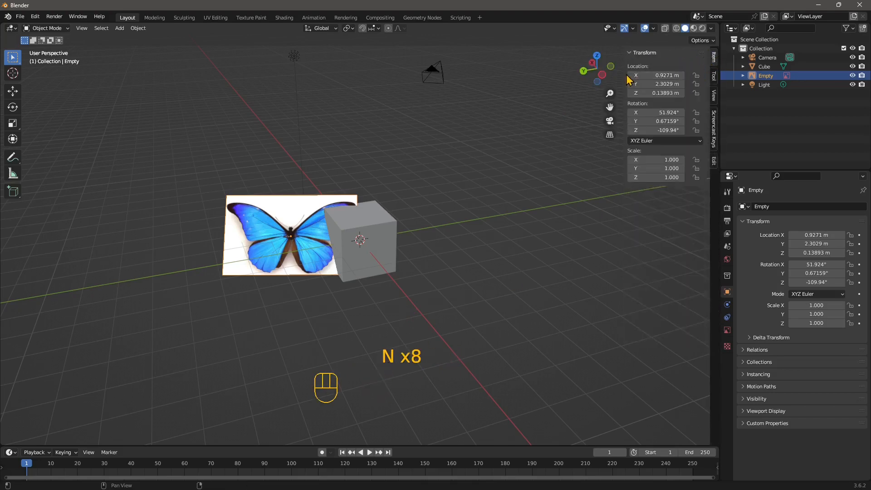
pyautogui.moveTo(627, 76); pyautogui.dragTo(596, 82)
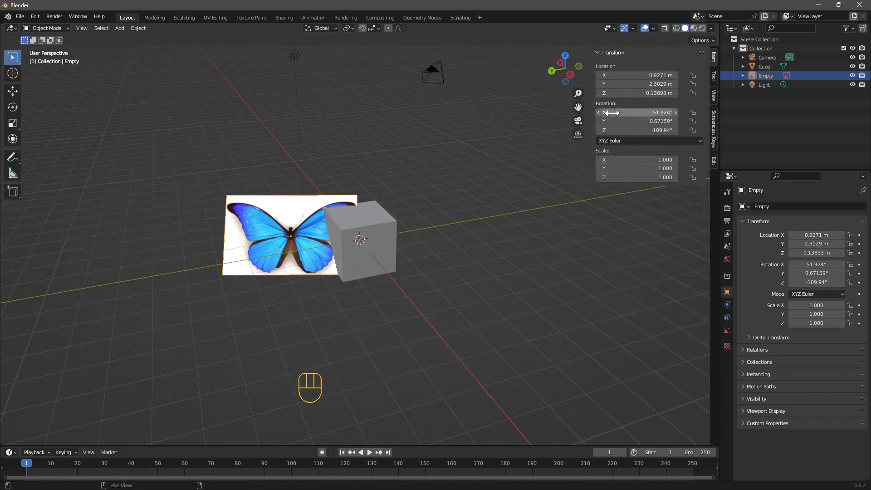
pyautogui.click(653, 113)
pyautogui.write('o')
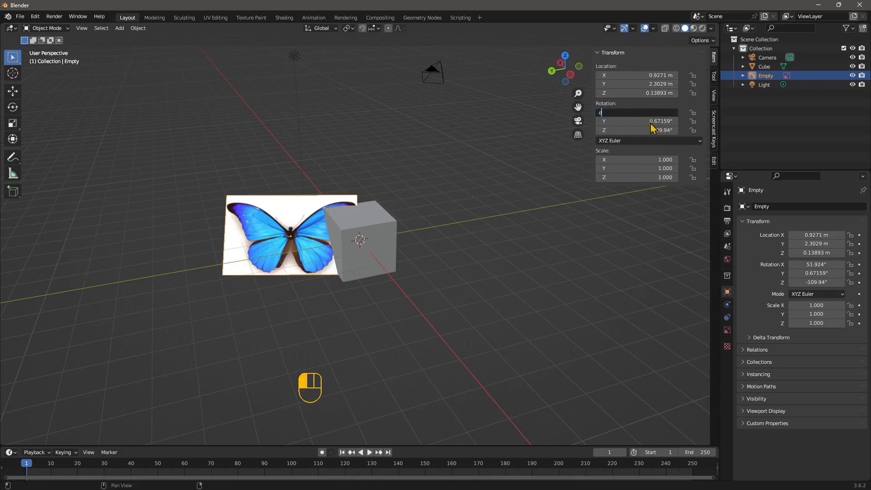
pyautogui.press('Return')
pyautogui.click(650, 114)
pyautogui.write('0')
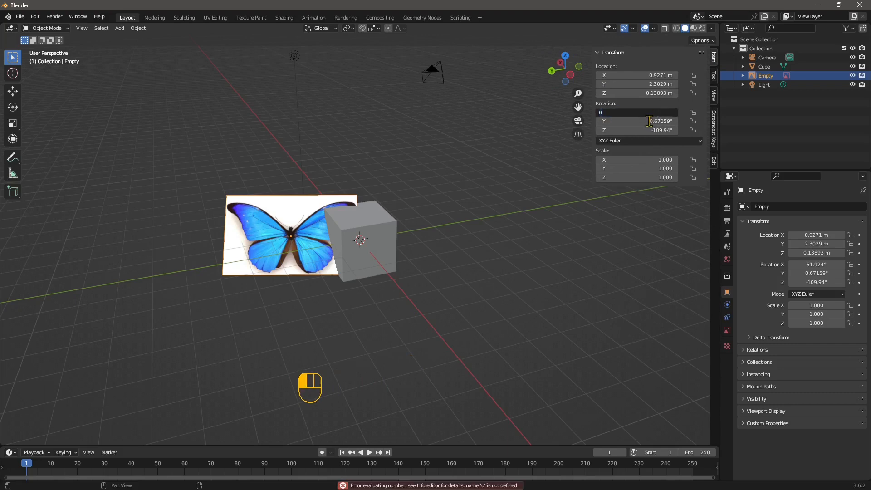
pyautogui.click(650, 121)
pyautogui.write('0')
pyautogui.click(649, 130)
pyautogui.write('0')
pyautogui.press('Return')
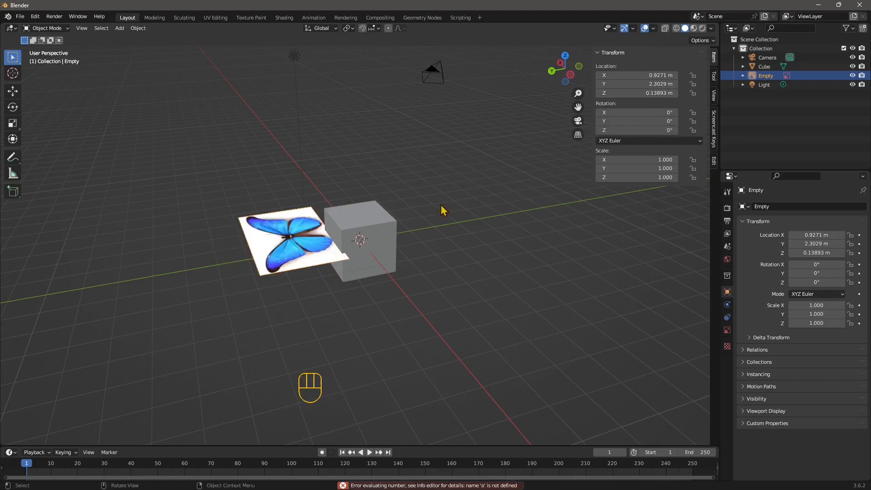
# Step: Switch to the top orthographic view and insert the butterfly file again from the references folder, to the left of the first image
pyautogui.moveTo(444, 208); pyautogui.dragTo(354, 136, button='middle')
pyautogui.scroll(1, 460, 168)
pyautogui.moveTo(427, 213); pyautogui.dragTo(454, 304, button='middle')
pyautogui.scroll(-3, 422, 300)
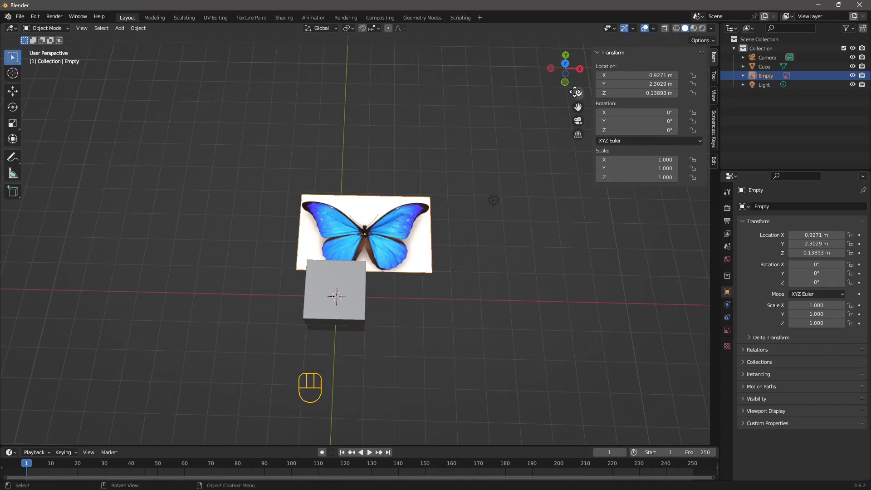
pyautogui.click(565, 64)
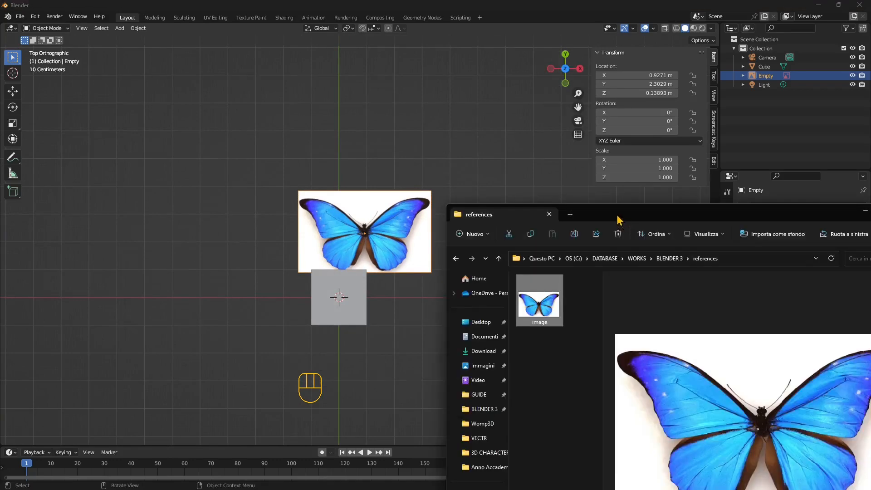
pyautogui.moveTo(617, 215); pyautogui.dragTo(620, 80)
pyautogui.moveTo(543, 172); pyautogui.dragTo(200, 250)
pyautogui.click(867, 76)
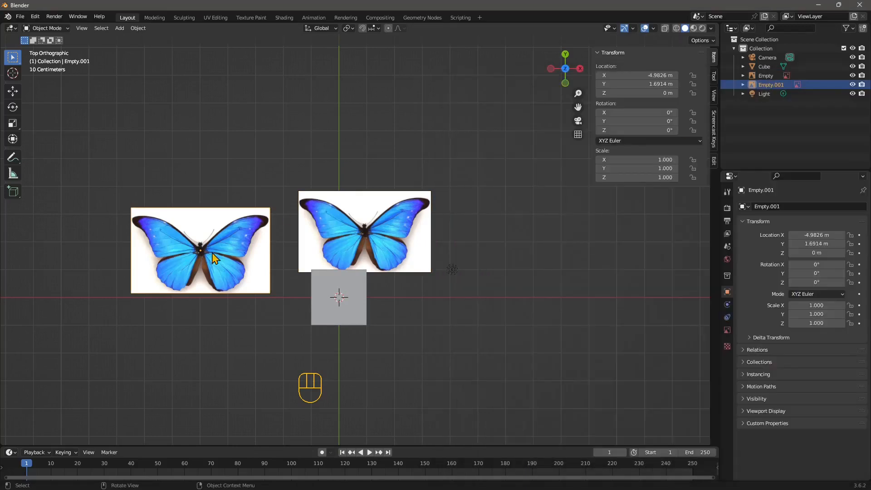
# Step: Try X rotations of 45° and about 71° on the newly inserted butterfly image
pyautogui.moveTo(325, 326); pyautogui.dragTo(293, 249, button='middle')
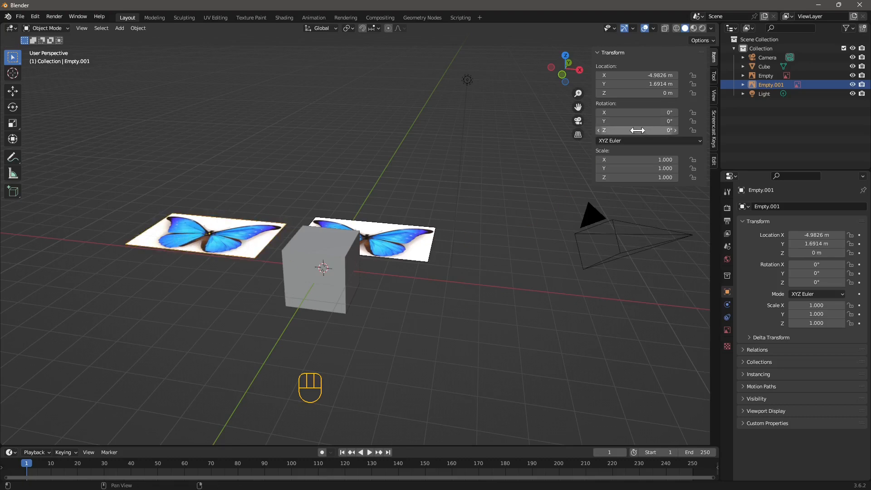
pyautogui.click(619, 113)
pyautogui.write('45')
pyautogui.press('Return')
pyautogui.moveTo(608, 112); pyautogui.dragTo(633, 112)
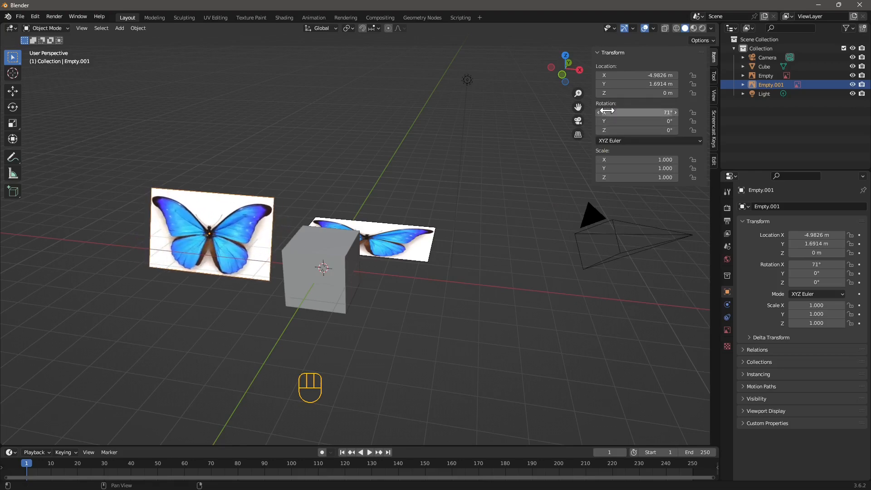
# Step: Set the second butterfly image's X rotation to 90° so it stands upright
pyautogui.click(608, 112)
pyautogui.write('90')
pyautogui.press('Return')
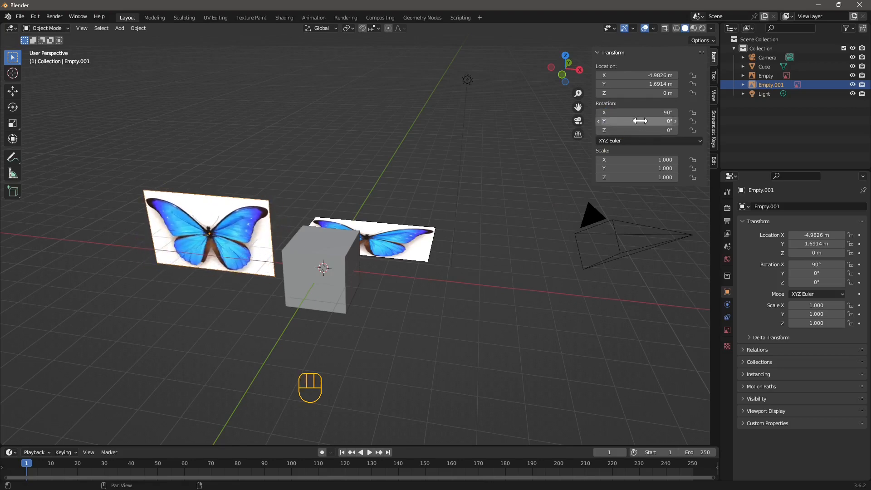
# Step: Select the cube and, in the top orthographic view, move it onto the flat butterfly image's centre, at about X 0.96 m, Y 2.24 m
pyautogui.moveTo(369, 181); pyautogui.dragTo(277, 321, button='middle')
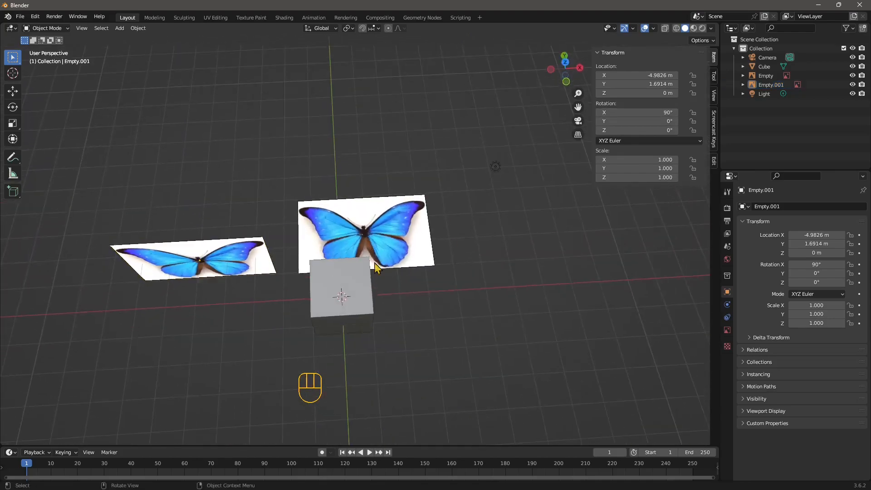
pyautogui.click(364, 301)
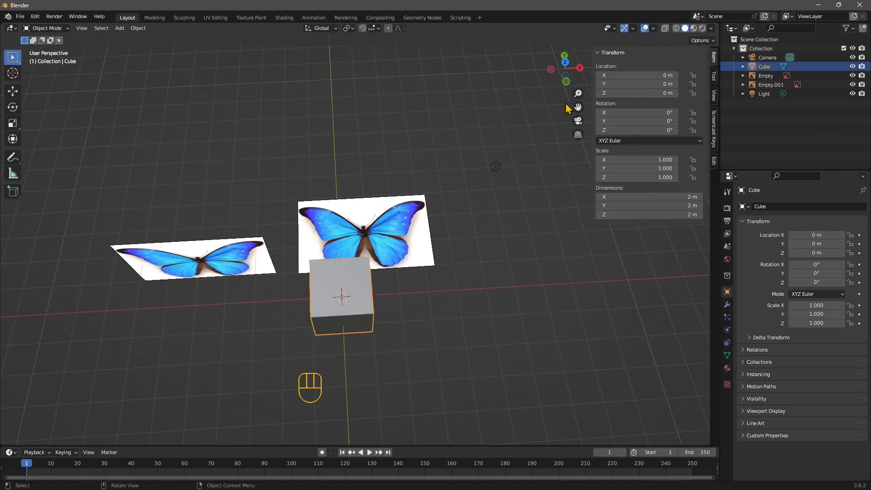
pyautogui.click(565, 62)
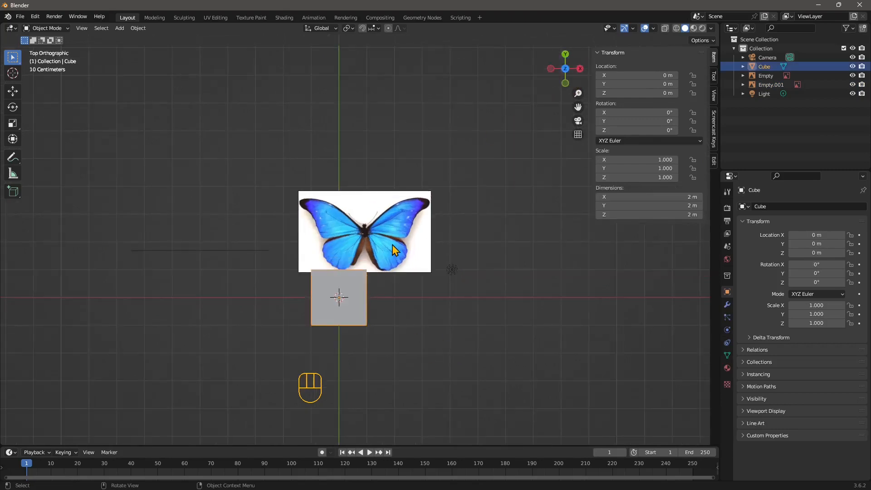
pyautogui.click(14, 91)
pyautogui.moveTo(342, 271); pyautogui.dragTo(348, 232)
pyautogui.scroll(2, 361, 277)
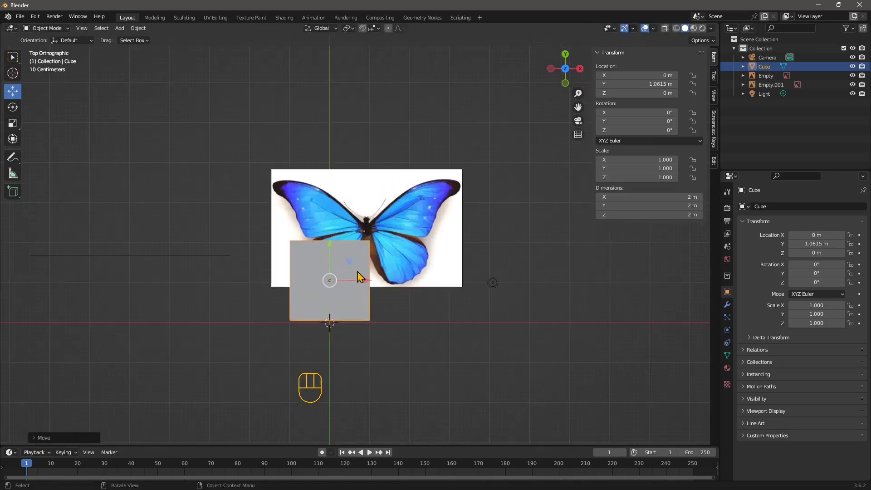
pyautogui.moveTo(349, 265); pyautogui.dragTo(392, 211)
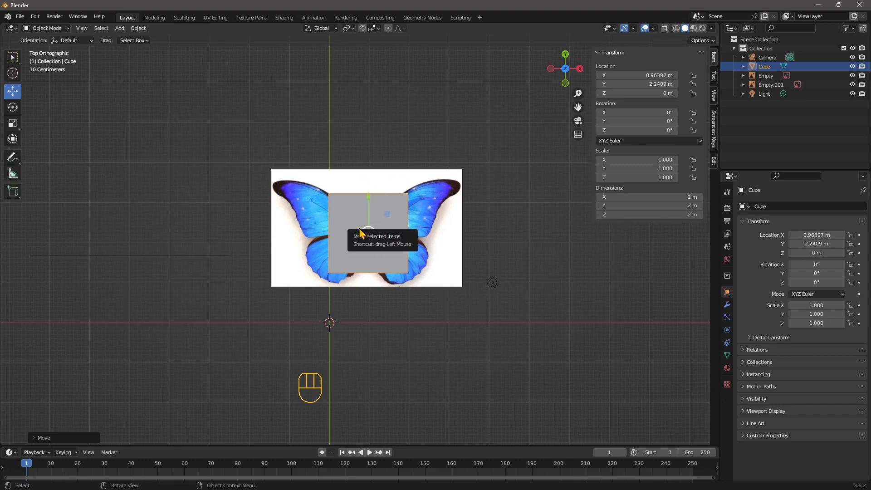
# Step: Select the flat butterfly image behind the cube and increase its image size to about 5.3 m in its data properties
pyautogui.click(284, 199)
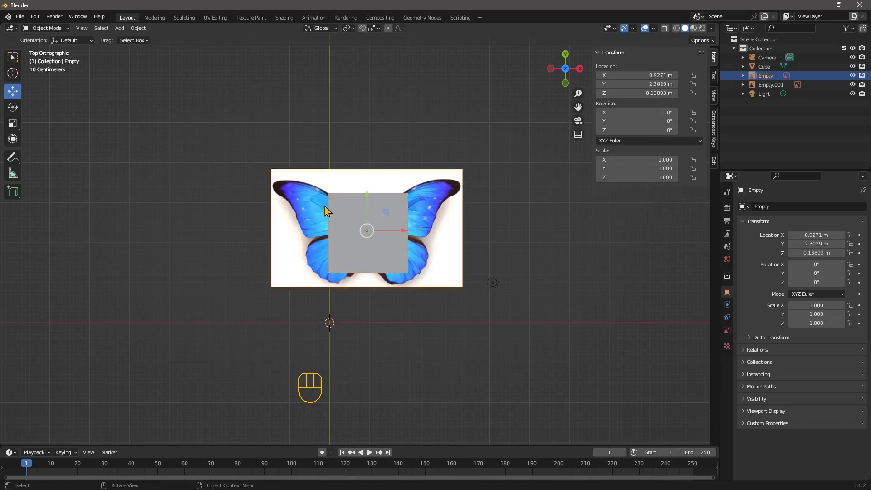
pyautogui.click(535, 314)
pyautogui.click(447, 252)
pyautogui.moveTo(410, 221); pyautogui.dragTo(455, 249, button='middle')
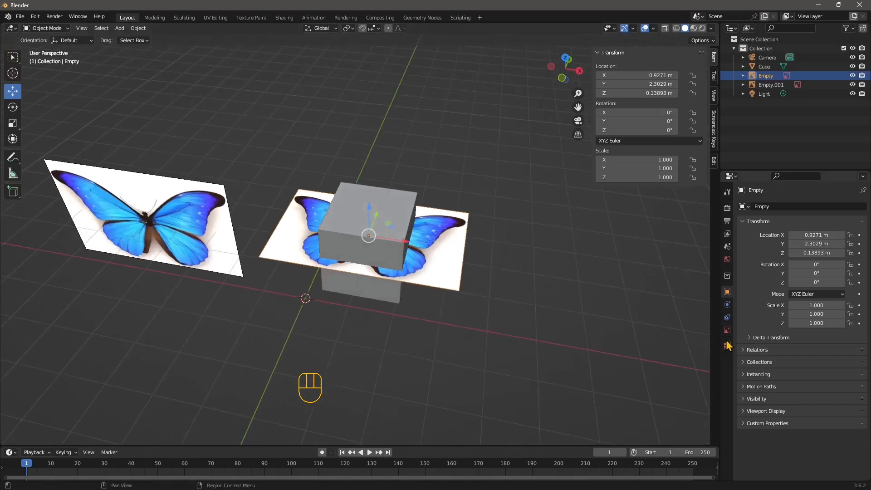
pyautogui.click(472, 322)
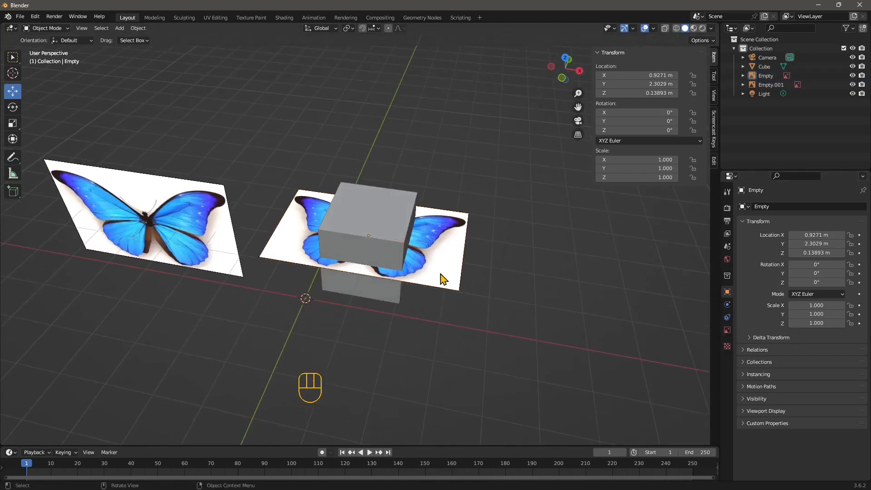
pyautogui.click(435, 277)
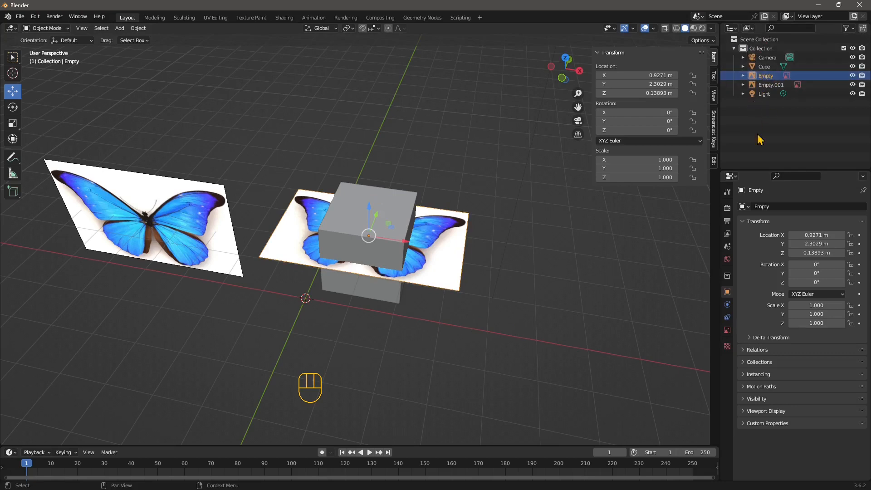
pyautogui.click(728, 331)
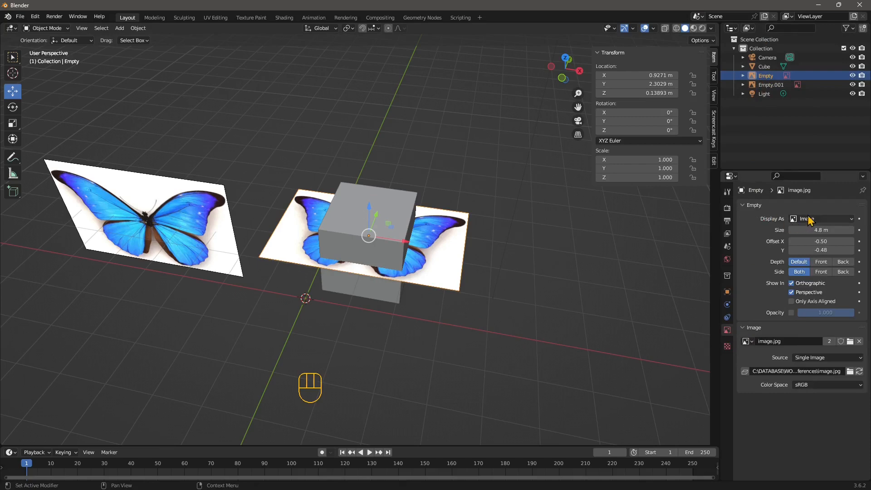
pyautogui.moveTo(821, 230); pyautogui.dragTo(843, 230)
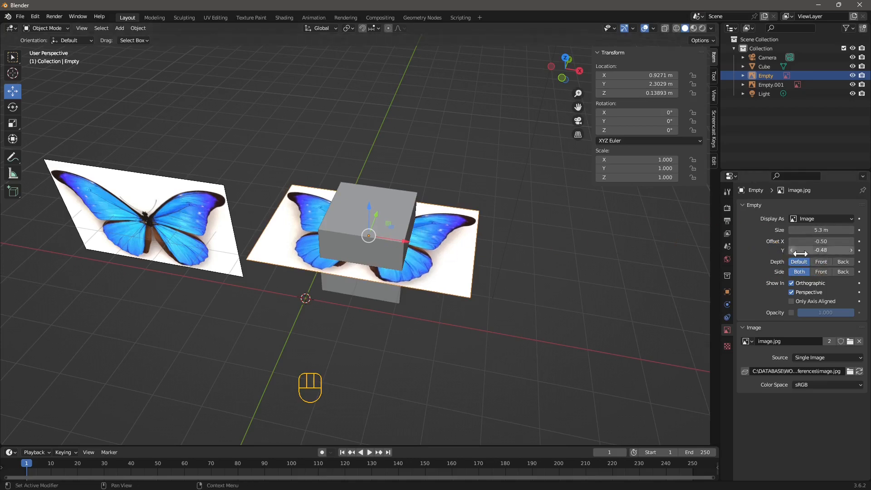
# Step: Try the Front options for the flat butterfly image's side and depth, restoring depth to Default and side to Both
pyautogui.click(821, 271)
pyautogui.click(822, 262)
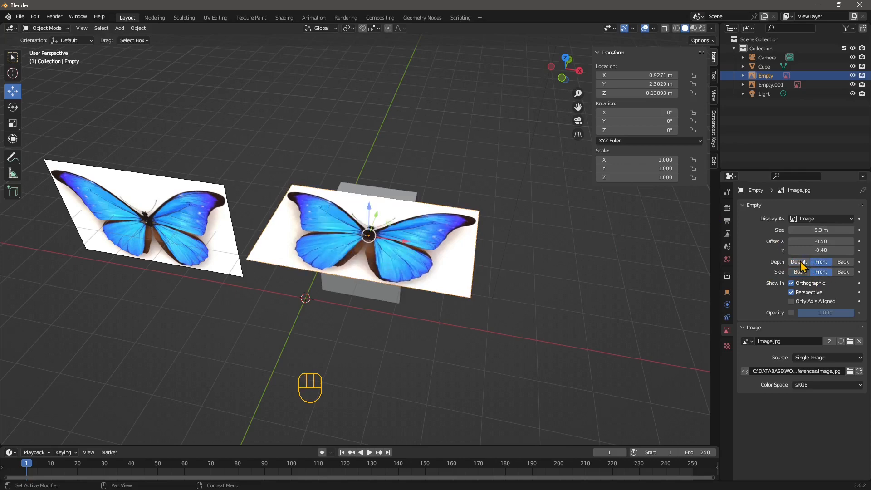
pyautogui.click(799, 262)
pyautogui.click(822, 261)
pyautogui.moveTo(535, 281)
pyautogui.mouseDown(button='middle')
pyautogui.moveTo(551, 296)
pyautogui.moveTo(536, 287)
pyautogui.mouseUp(button='middle')
pyautogui.click(799, 262)
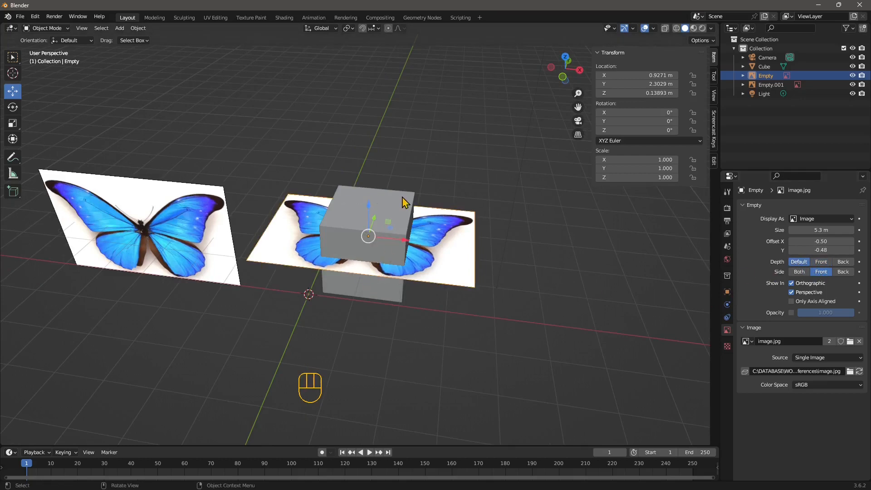
pyautogui.click(800, 272)
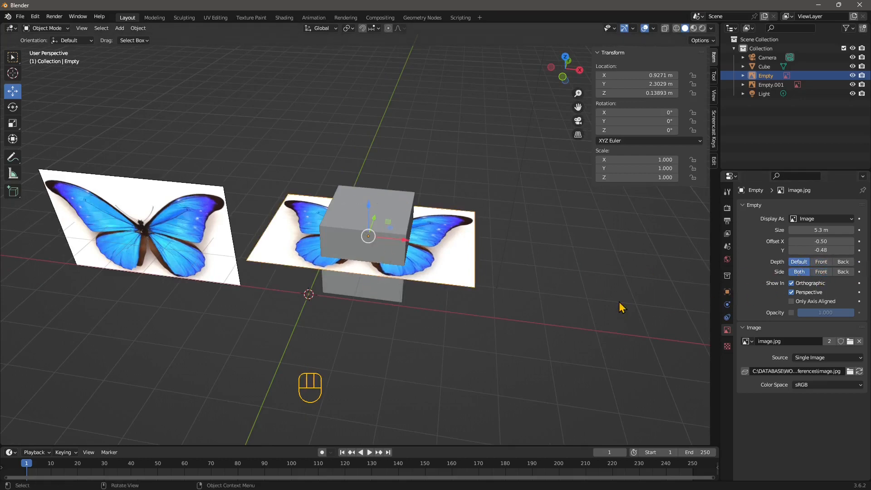
# Step: Enable opacity for the flat butterfly image and lower it to 0.220
pyautogui.click(792, 313)
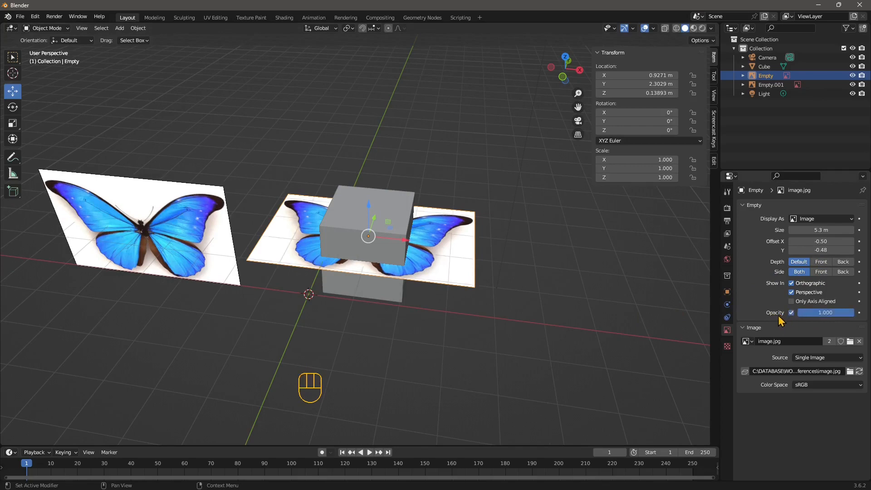
pyautogui.moveTo(831, 313); pyautogui.dragTo(798, 316)
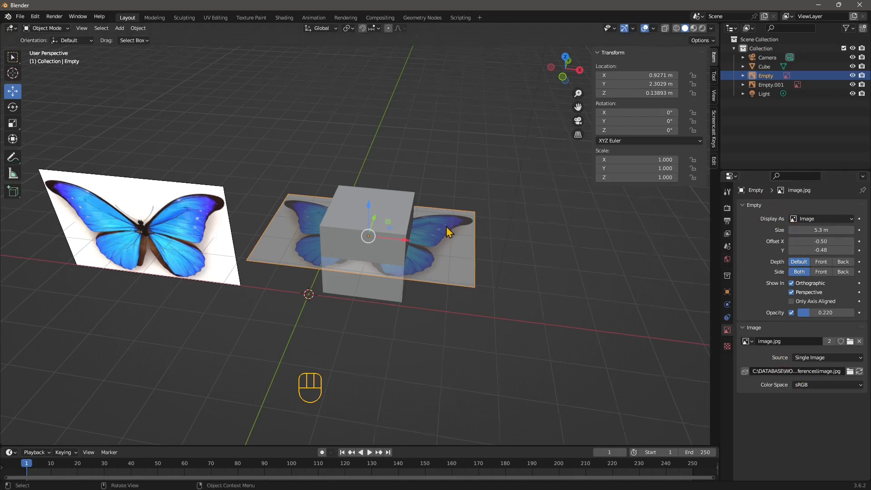
pyautogui.moveTo(445, 228); pyautogui.dragTo(388, 228, button='middle')
# Step: Select the cube and turn on X-ray display in the viewport
pyautogui.click(390, 230)
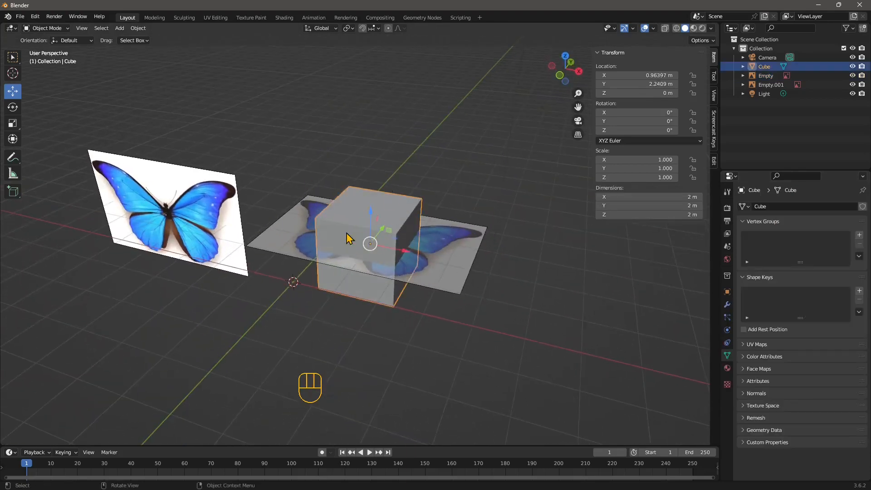
pyautogui.moveTo(346, 237)
pyautogui.mouseDown(button='middle')
pyautogui.moveTo(341, 276)
pyautogui.moveTo(335, 226)
pyautogui.mouseUp(button='middle')
pyautogui.moveTo(321, 273)
pyautogui.mouseDown(button='middle')
pyautogui.moveTo(396, 295)
pyautogui.moveTo(331, 272)
pyautogui.mouseUp(button='middle')
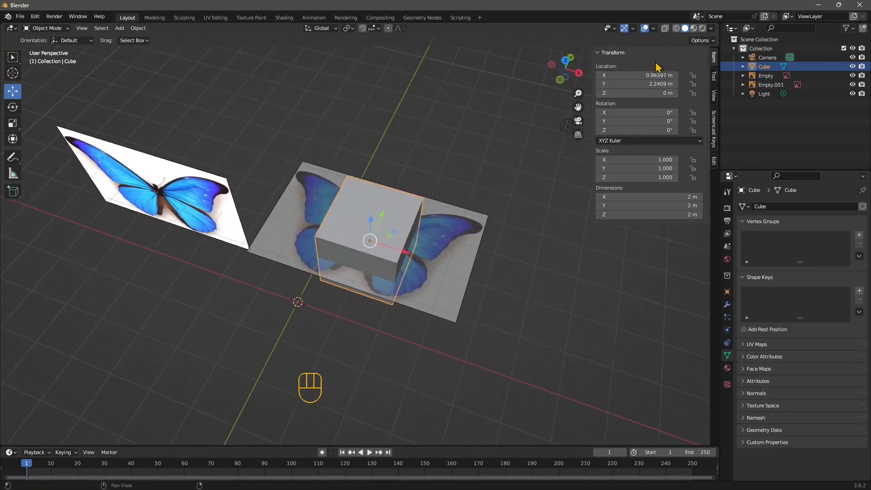
pyautogui.click(666, 28)
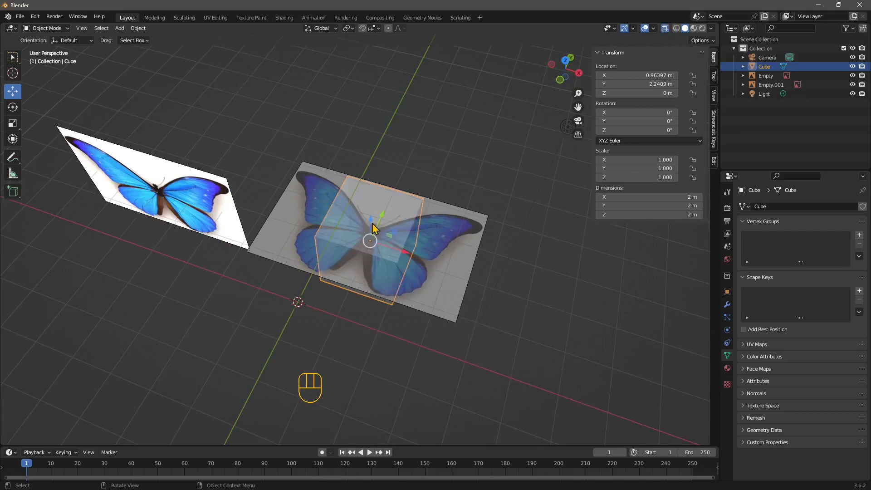
pyautogui.moveTo(373, 226); pyautogui.dragTo(394, 249, button='middle')
# Step: Select the cube and the flat butterfly image in turn, examining from several angles how they overlap in X-ray display
pyautogui.click(502, 305)
pyautogui.moveTo(502, 306); pyautogui.dragTo(410, 177, button='middle')
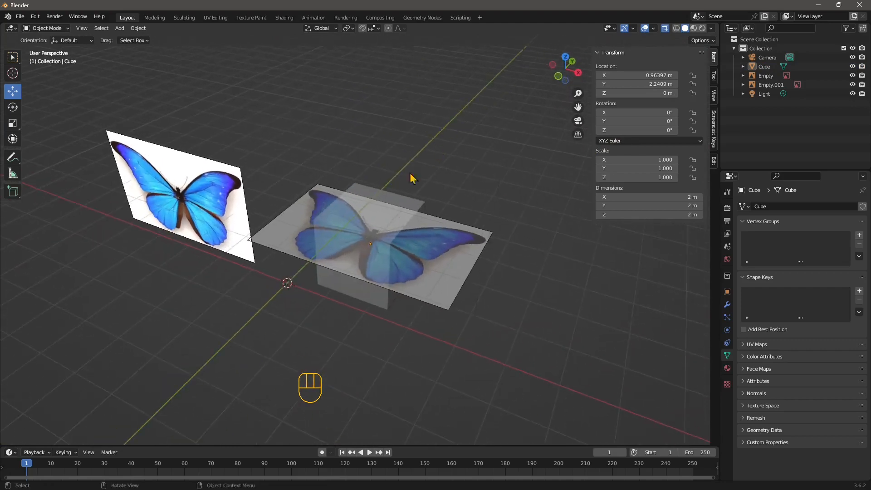
pyautogui.click(418, 203)
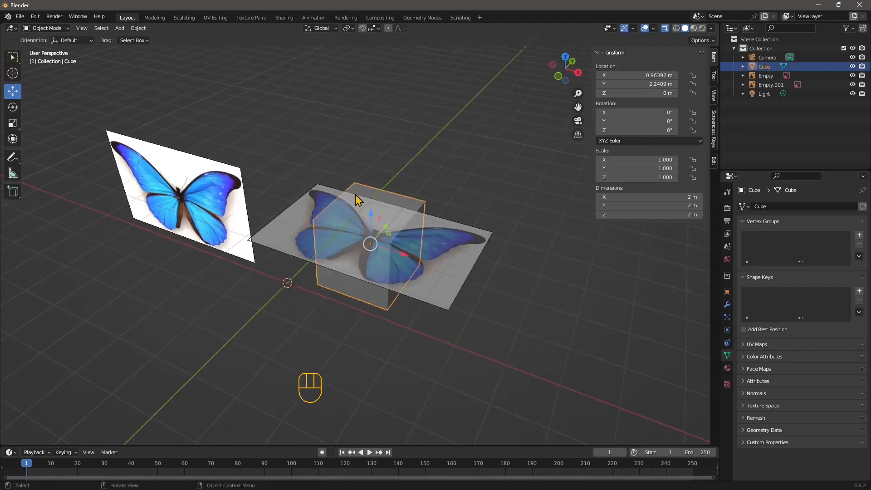
pyautogui.click(446, 246)
pyautogui.moveTo(257, 317); pyautogui.dragTo(281, 313, button='middle')
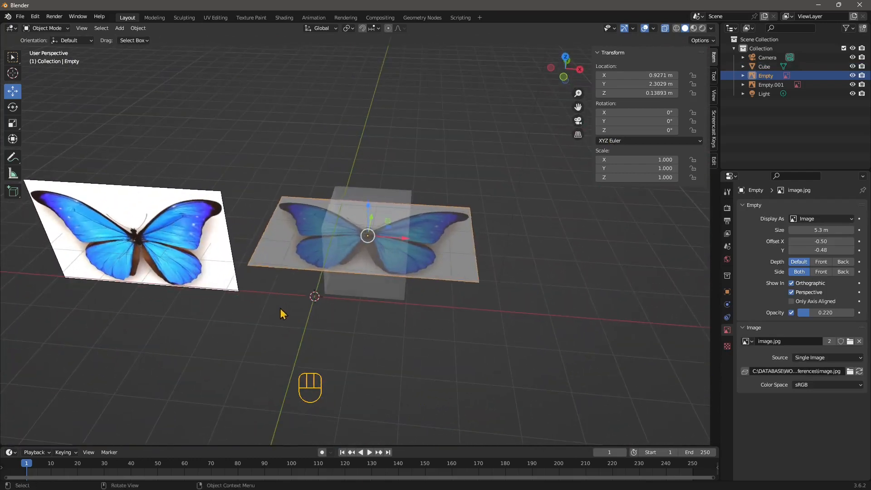
pyautogui.click(345, 195)
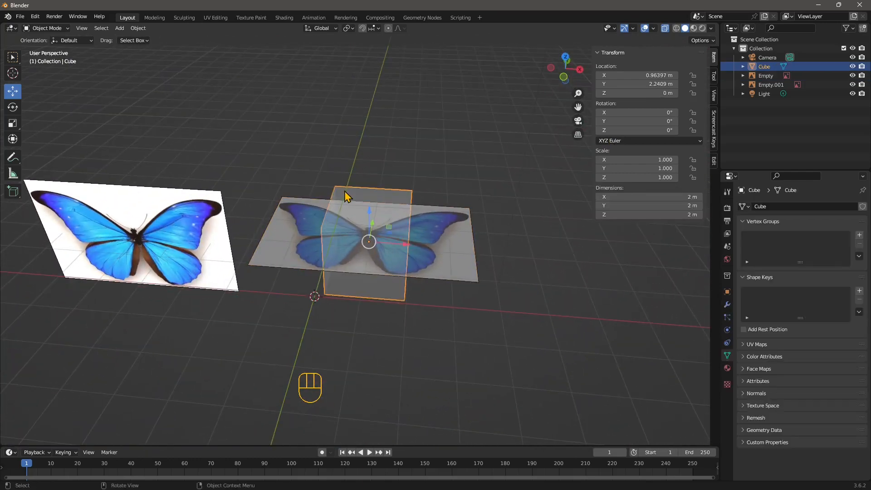
pyautogui.moveTo(395, 273)
pyautogui.mouseDown(button='middle')
pyautogui.moveTo(363, 276)
pyautogui.moveTo(374, 306)
pyautogui.moveTo(376, 267)
pyautogui.moveTo(387, 262)
pyautogui.mouseUp(button='middle')
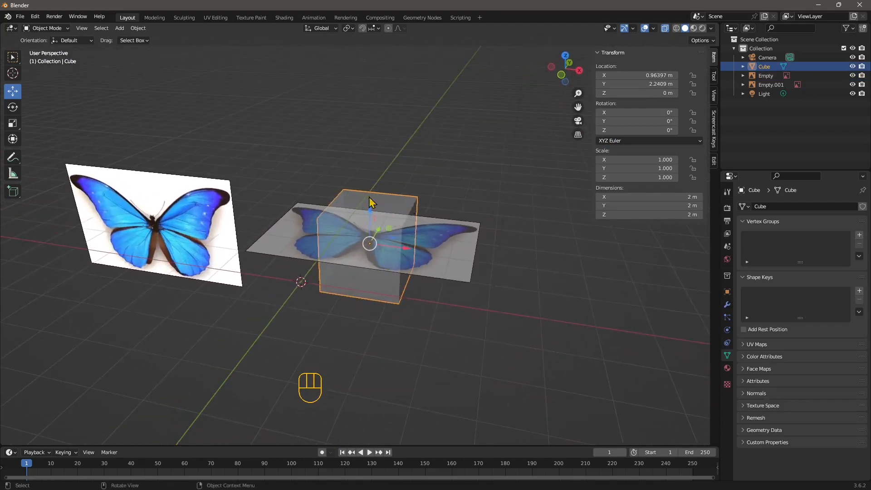
# Step: Look through the viewport gizmo and overlay options and raise the X-ray value in the viewport shading settings to 0.964
pyautogui.click(633, 29)
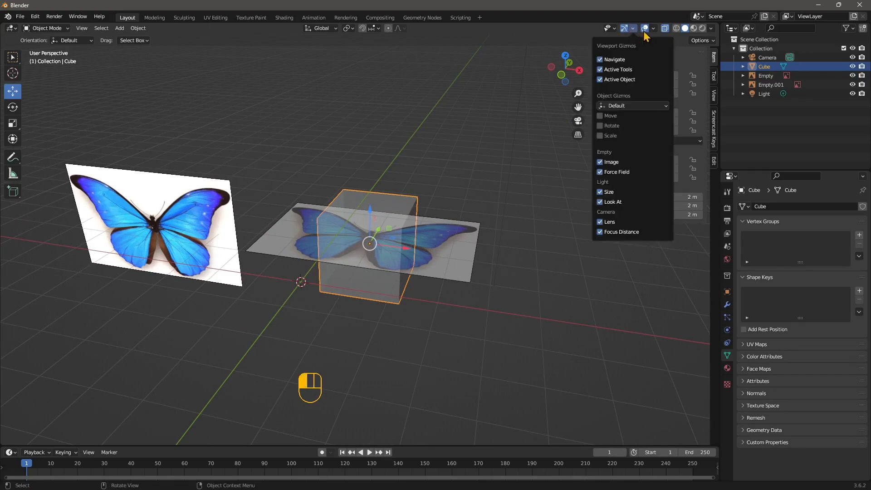
pyautogui.moveTo(655, 29)
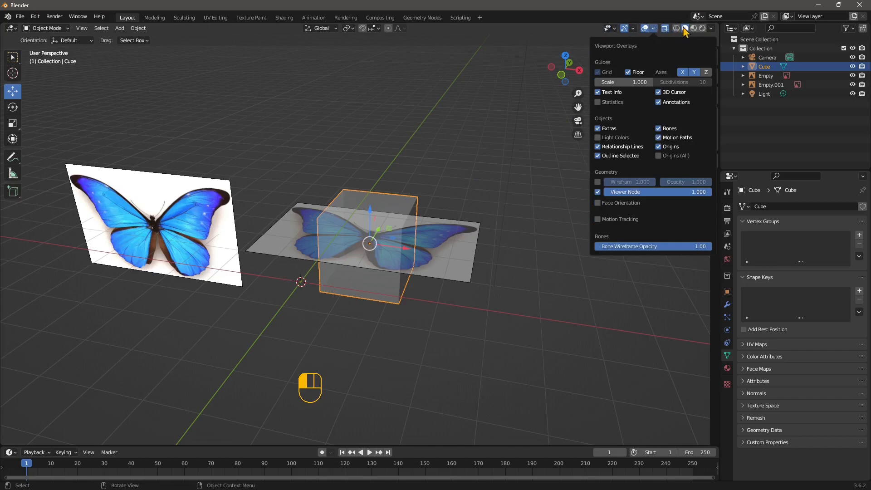
pyautogui.moveTo(713, 32)
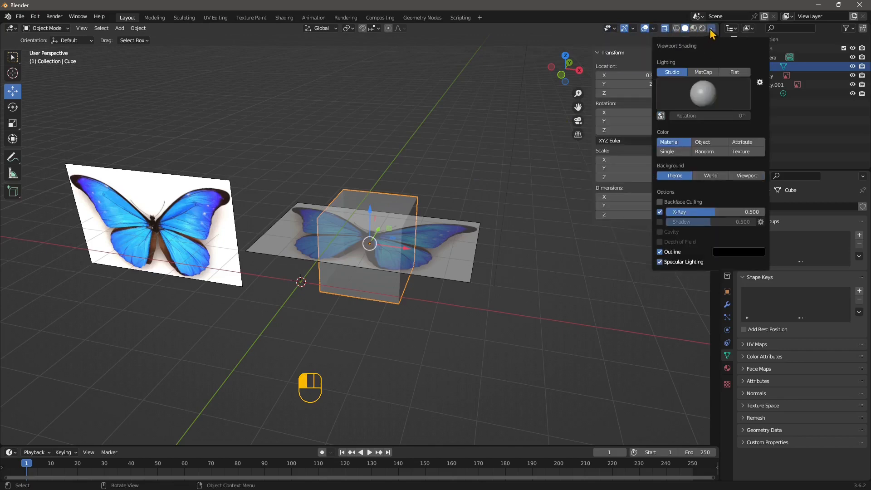
pyautogui.click(711, 31)
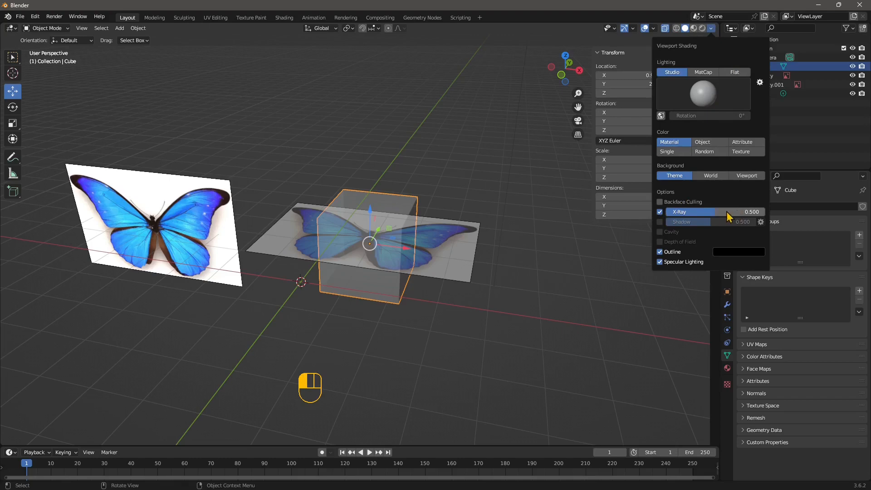
pyautogui.moveTo(716, 212); pyautogui.dragTo(754, 212)
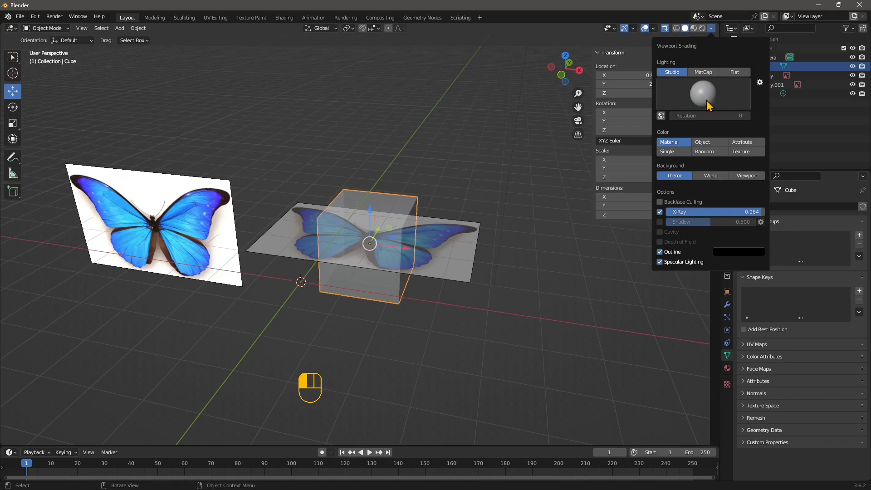
# Step: Change the viewport shading's lighting from Studio to MatCap and bring the shading settings back up
pyautogui.click(707, 104)
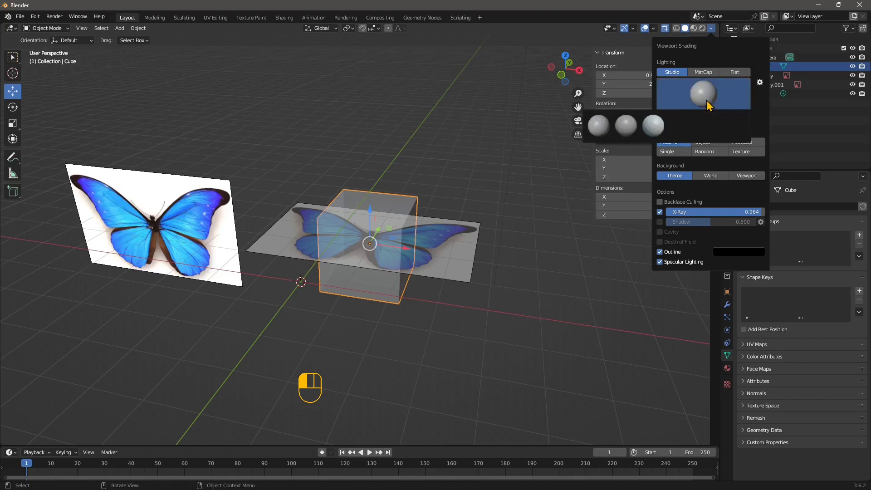
pyautogui.click(709, 76)
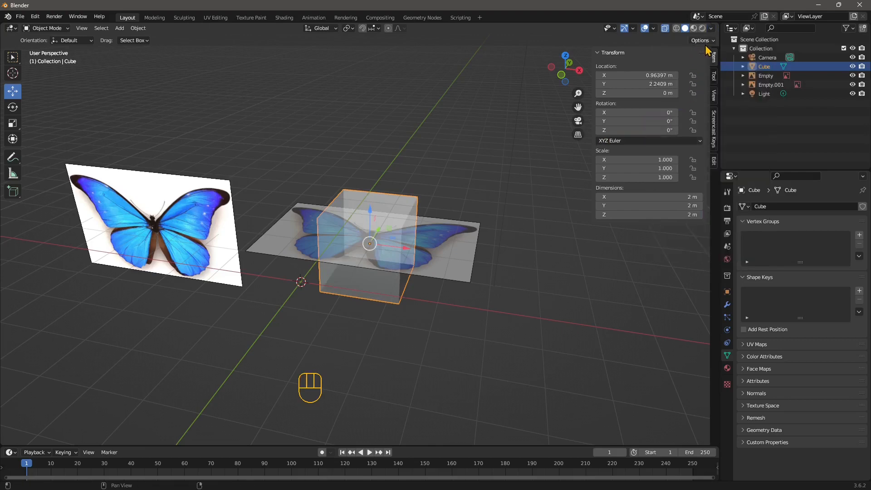
pyautogui.click(711, 28)
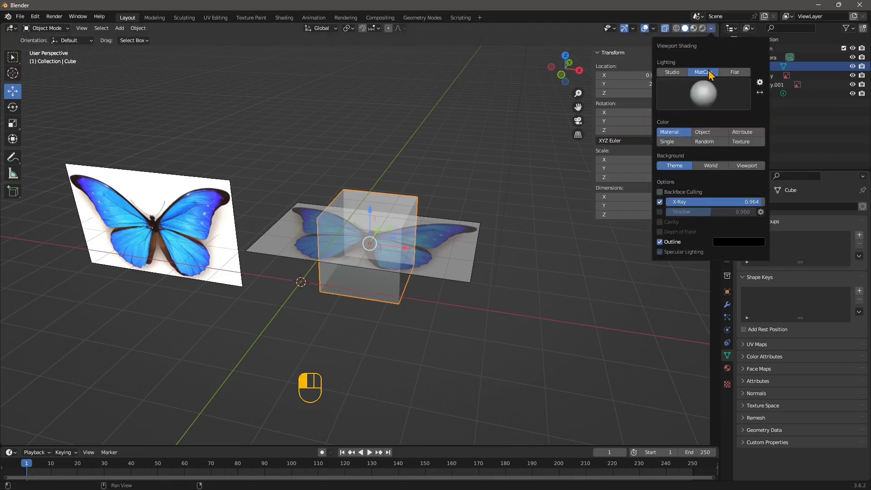
# Step: Try red and green MatCaps for the viewport shading and settle on the glossy orange-red one
pyautogui.click(699, 93)
pyautogui.click(571, 153)
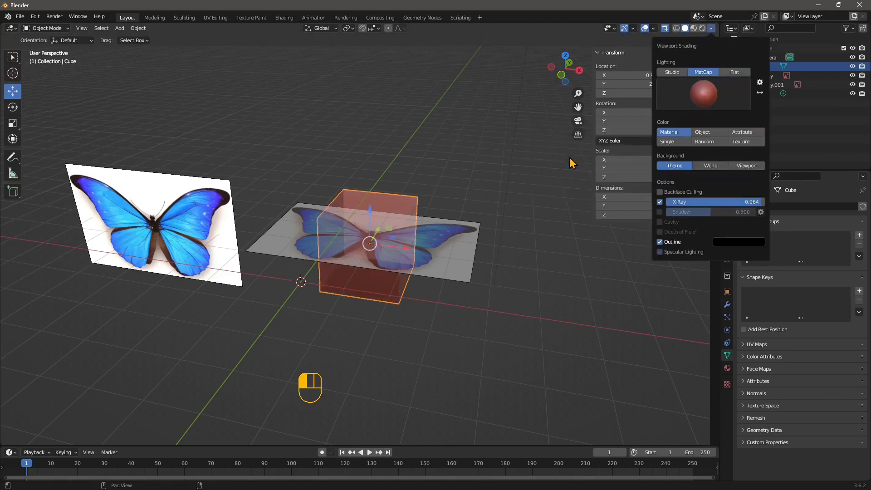
pyautogui.click(710, 90)
pyautogui.click(652, 156)
pyautogui.click(710, 93)
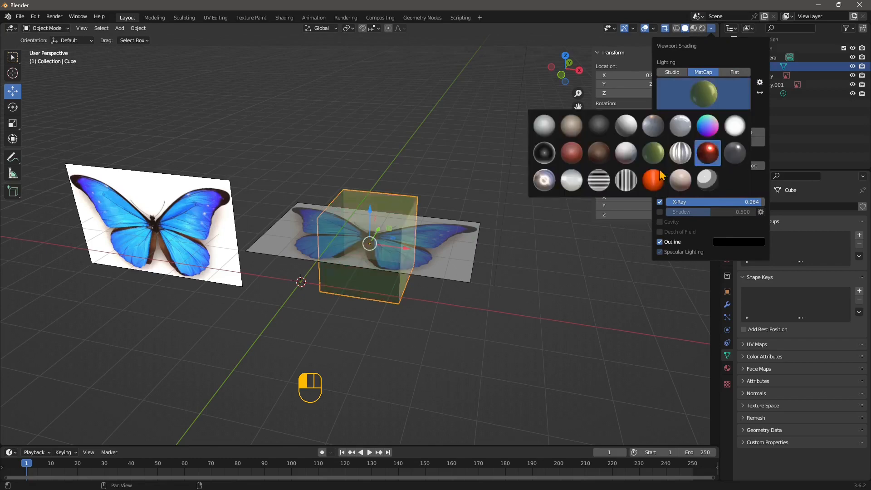
pyautogui.click(654, 181)
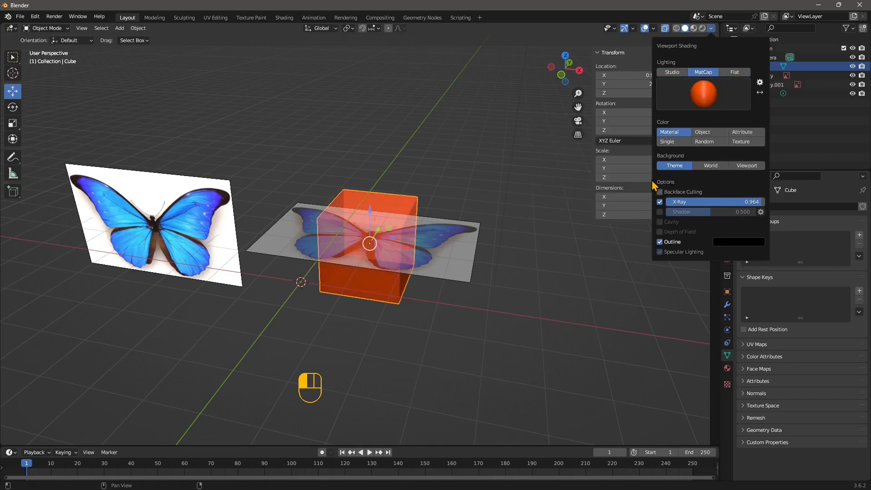
# Step: Examine the orange-red cube and both butterfly images from several angles, selecting each image in turn
pyautogui.click(411, 313)
pyautogui.moveTo(414, 305); pyautogui.dragTo(537, 238, button='middle')
pyautogui.click(369, 284)
pyautogui.moveTo(369, 284); pyautogui.dragTo(463, 304, button='middle')
pyautogui.click(409, 301)
pyautogui.moveTo(409, 302); pyautogui.dragTo(408, 307, button='middle')
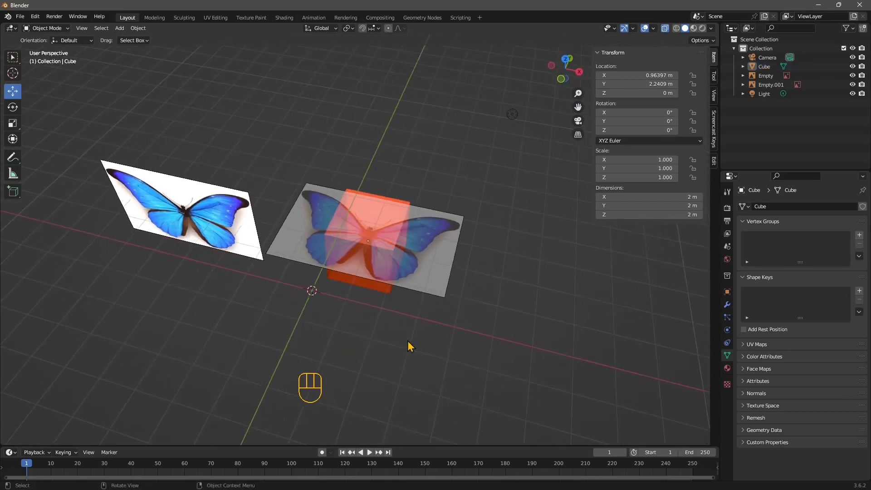
pyautogui.moveTo(373, 269); pyautogui.dragTo(392, 275, button='middle')
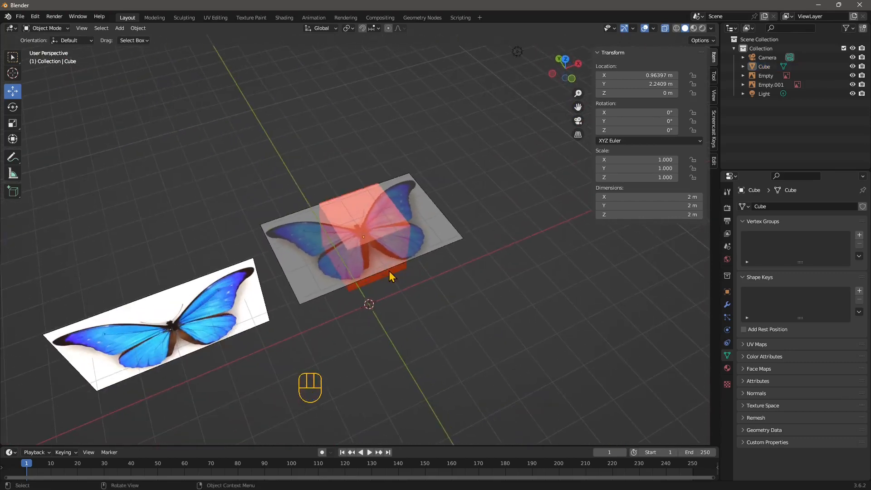
pyautogui.moveTo(277, 295); pyautogui.dragTo(323, 265, button='middle')
pyautogui.click(300, 268)
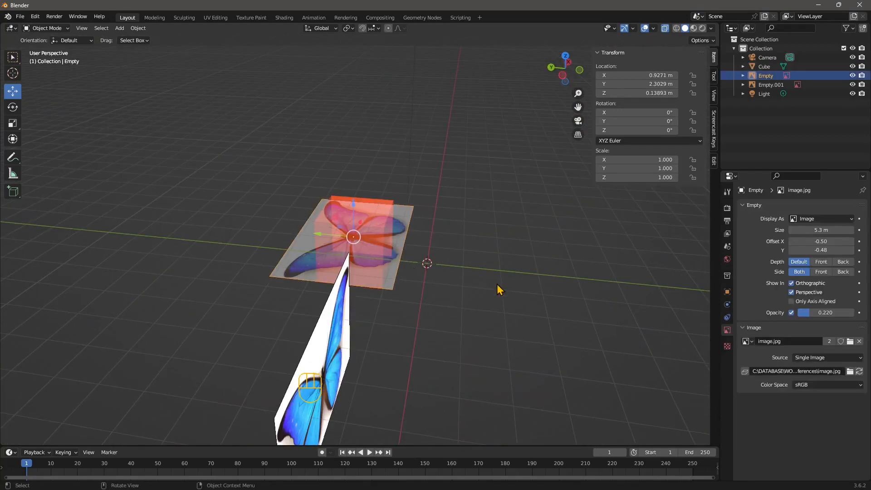
pyautogui.moveTo(498, 288); pyautogui.dragTo(407, 296, button='middle')
pyautogui.click(196, 292)
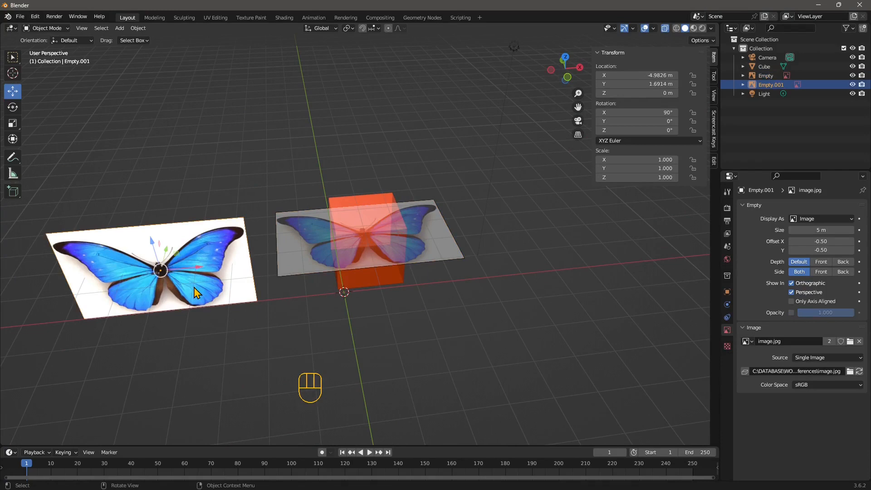
pyautogui.click(458, 261)
pyautogui.moveTo(279, 263); pyautogui.dragTo(423, 250, button='middle')
# Step: Move the cube in top view to about X 0.911 m and Y 2.169 m, over the centre of the butterfly's body
pyautogui.click(565, 65)
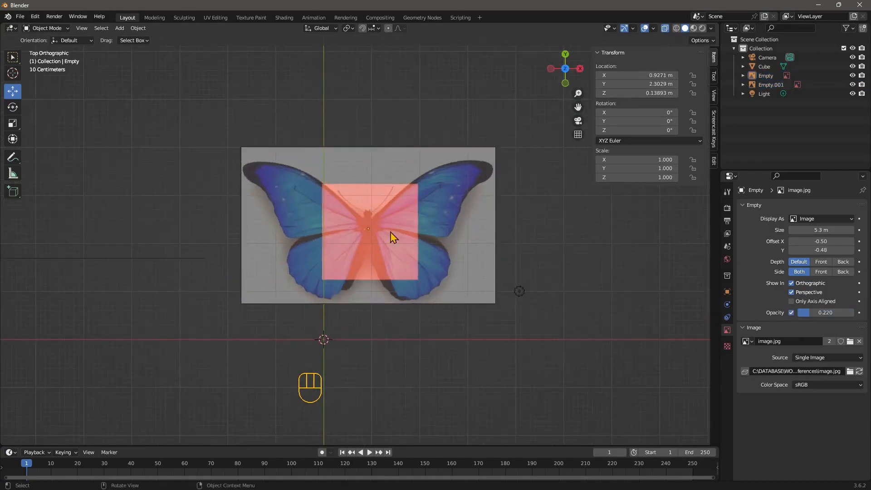
pyautogui.scroll(2, 375, 255)
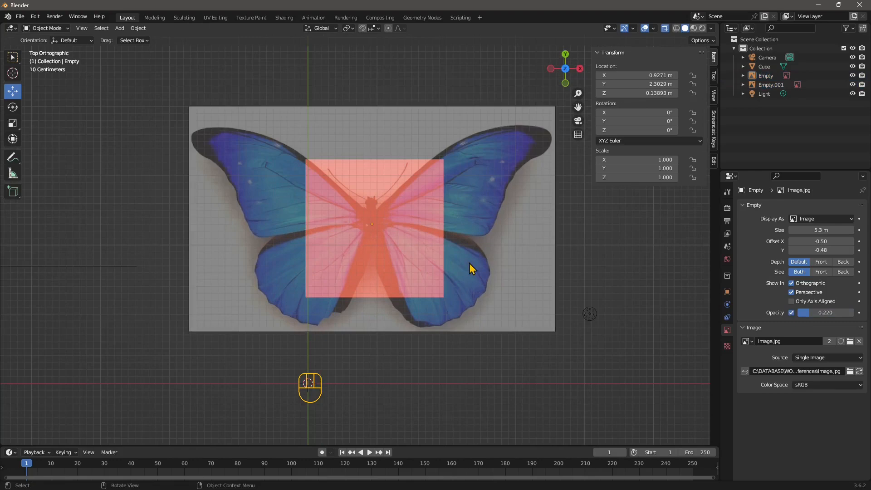
pyautogui.click(343, 233)
pyautogui.scroll(1, 343, 236)
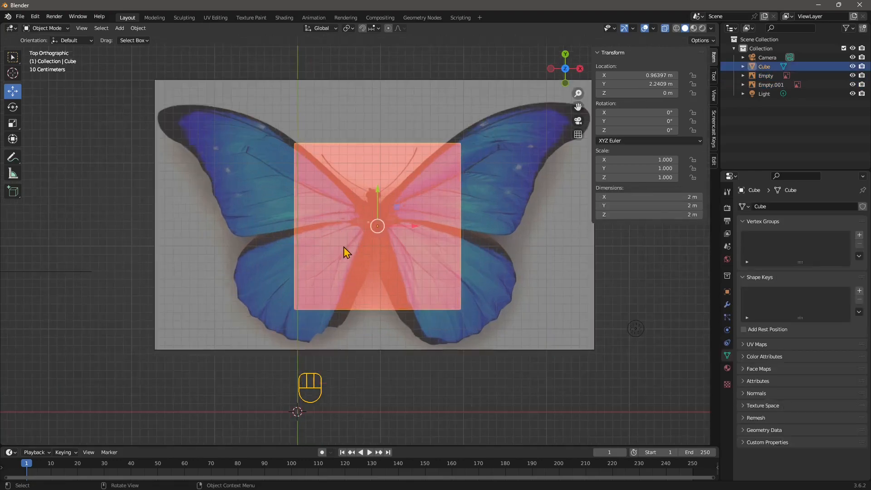
pyautogui.moveTo(345, 249)
pyautogui.keyDown('shift'); pyautogui.mouseDown(button='middle')
pyautogui.moveTo(305, 245)
pyautogui.moveTo(334, 262)
pyautogui.mouseUp(button='middle'); pyautogui.keyUp('shift')
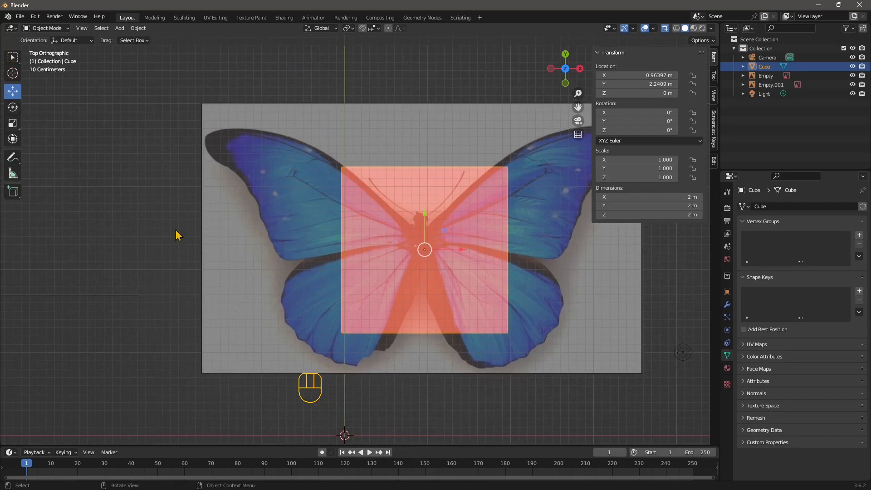
pyautogui.scroll(-1, 321, 272)
pyautogui.moveTo(430, 229)
pyautogui.mouseDown()
pyautogui.moveTo(336, 224)
pyautogui.moveTo(353, 231)
pyautogui.moveTo(350, 250)
pyautogui.moveTo(427, 234)
pyautogui.mouseUp()
pyautogui.scroll(3, 424, 230)
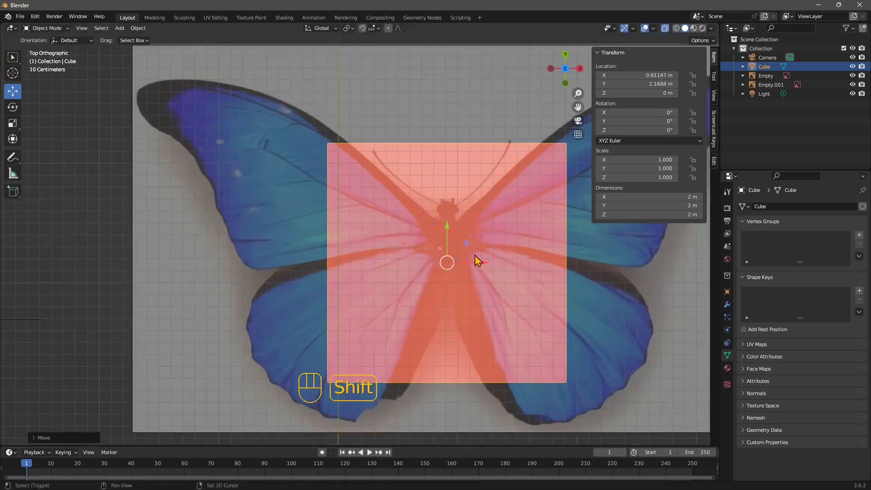
pyautogui.keyDown('shift'); pyautogui.moveTo(475, 259); pyautogui.dragTo(421, 262, button='middle'); pyautogui.keyUp('shift')
pyautogui.click(49, 28)
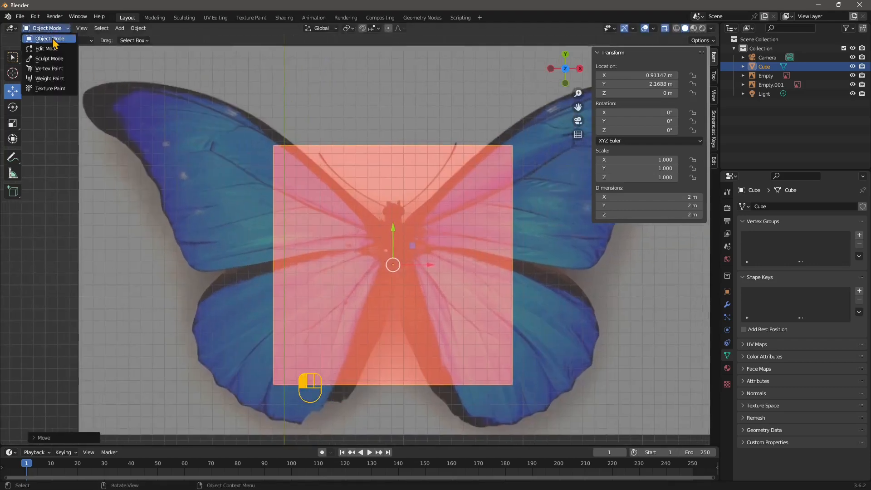
pyautogui.press('Tab')
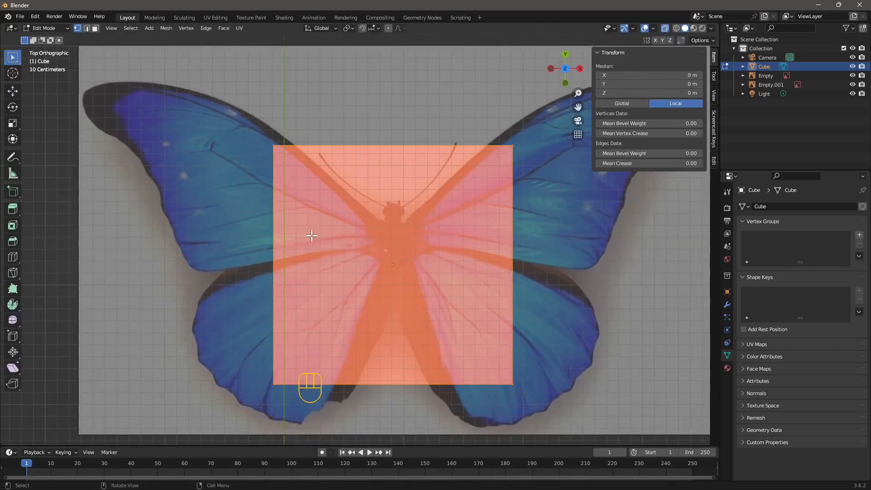
pyautogui.click(46, 29)
pyautogui.click(43, 36)
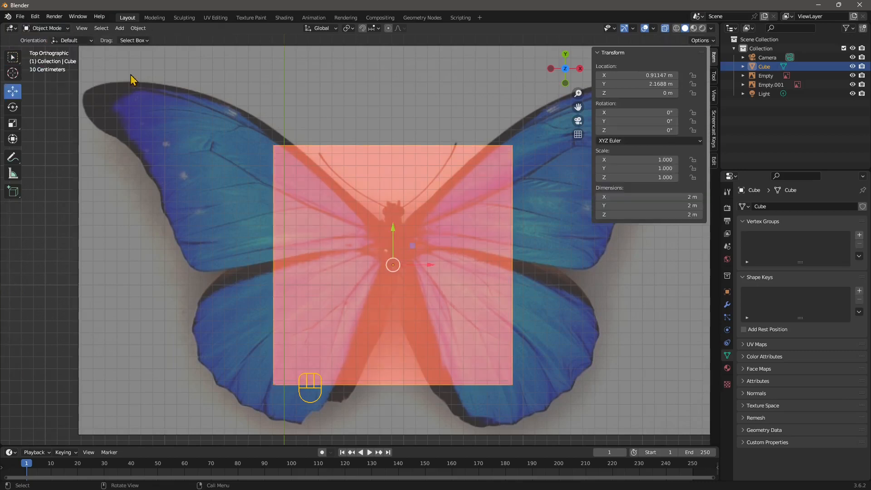
# Step: Scale the cube down uniformly to about 0.099 so it fits the width of the butterfly's body
pyautogui.click(12, 123)
pyautogui.moveTo(412, 301); pyautogui.dragTo(393, 276)
pyautogui.moveTo(393, 265); pyautogui.dragTo(395, 274)
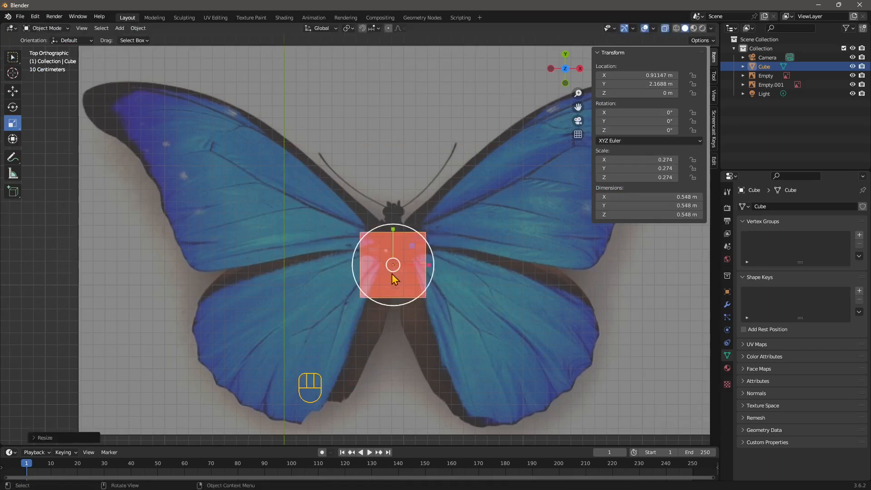
pyautogui.scroll(2, 395, 275)
pyautogui.moveTo(432, 311); pyautogui.dragTo(418, 288)
pyautogui.scroll(2, 430, 285)
pyautogui.keyDown('shift'); pyautogui.moveTo(429, 279); pyautogui.dragTo(390, 282, button='middle'); pyautogui.keyUp('shift')
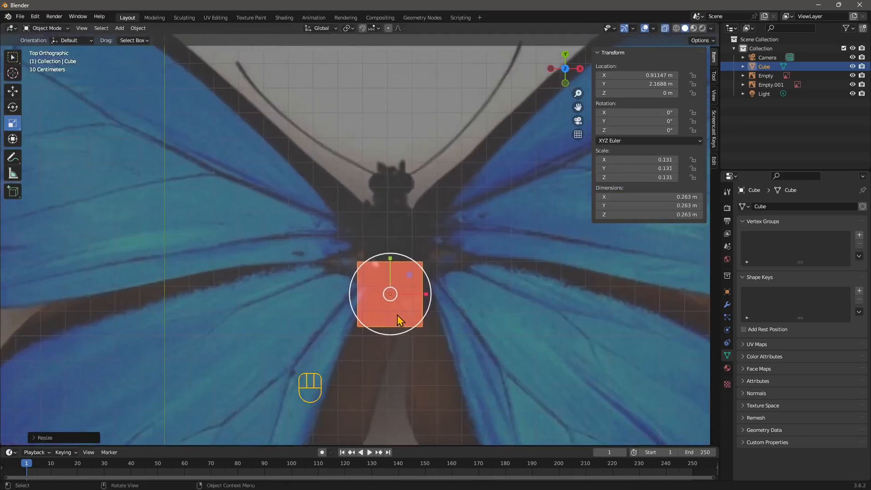
pyautogui.moveTo(398, 319); pyautogui.dragTo(410, 223)
# Step: Move the cube onto the butterfly's thorax at about X 0.921 m, Y 2.418 m and raise it about 0.138 m in Z
pyautogui.click(12, 92)
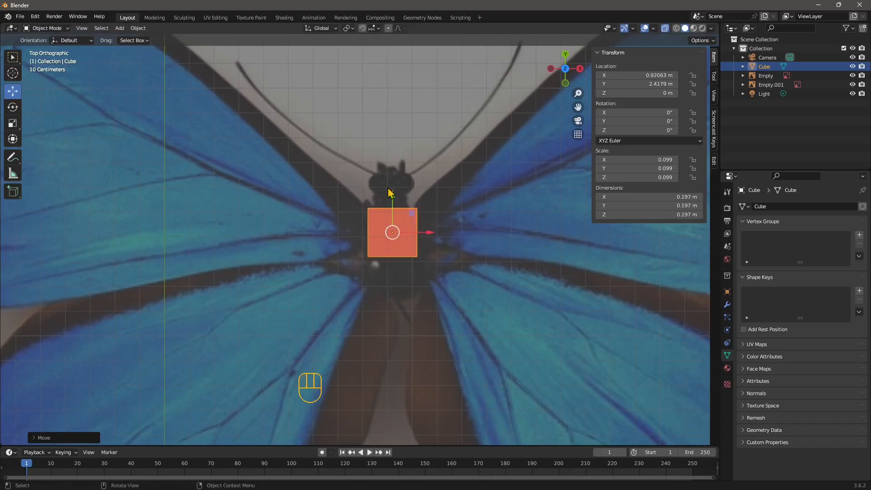
pyautogui.moveTo(317, 298); pyautogui.dragTo(395, 247, button='middle')
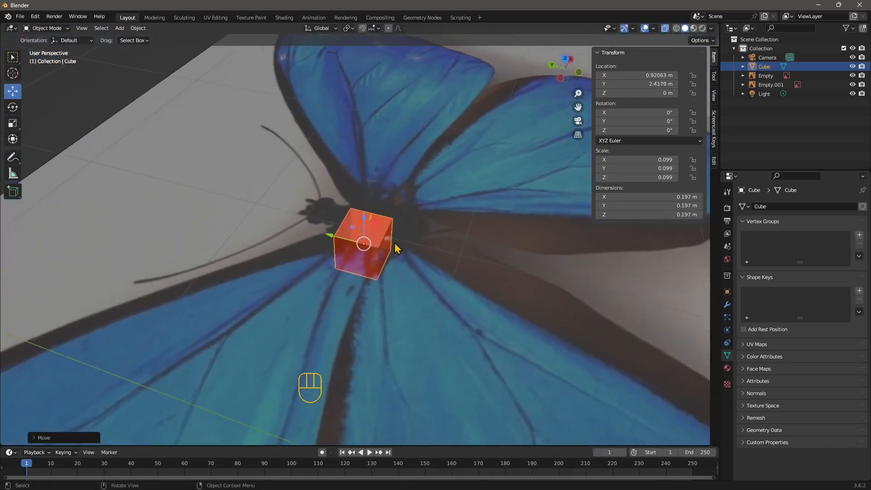
pyautogui.click(387, 247)
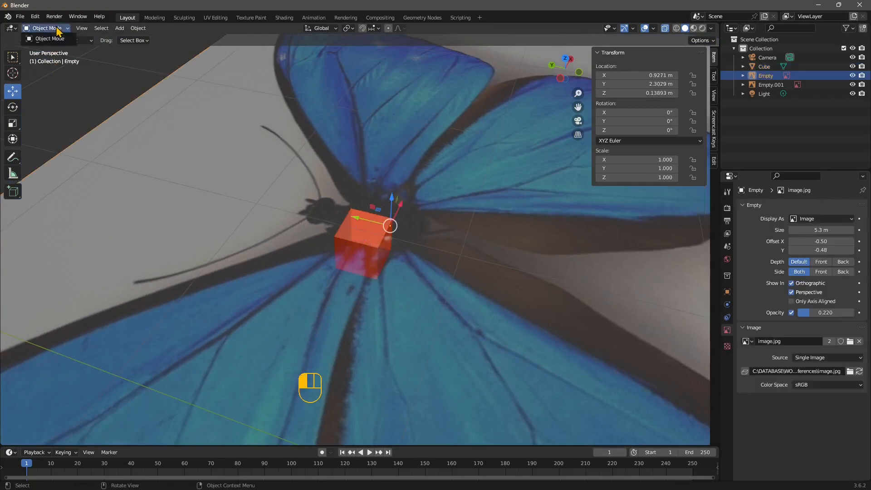
pyautogui.click(385, 221)
pyautogui.moveTo(364, 223); pyautogui.dragTo(364, 202)
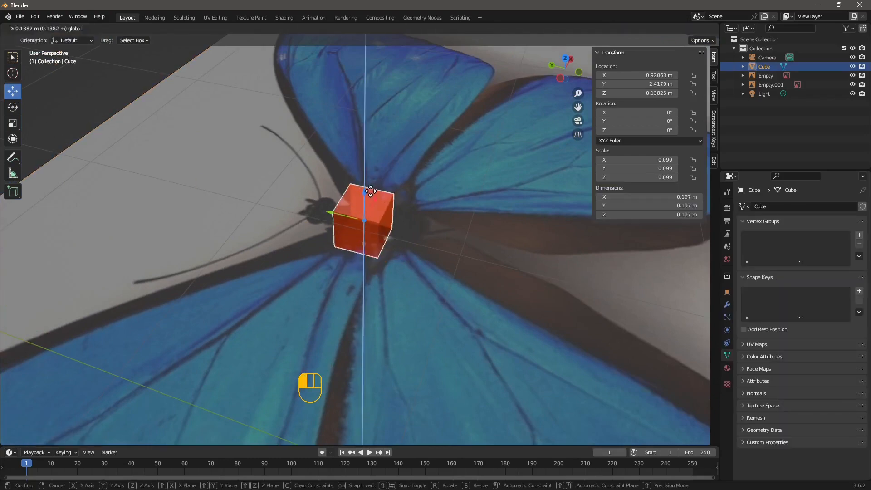
pyautogui.moveTo(364, 202); pyautogui.dragTo(366, 299, button='middle')
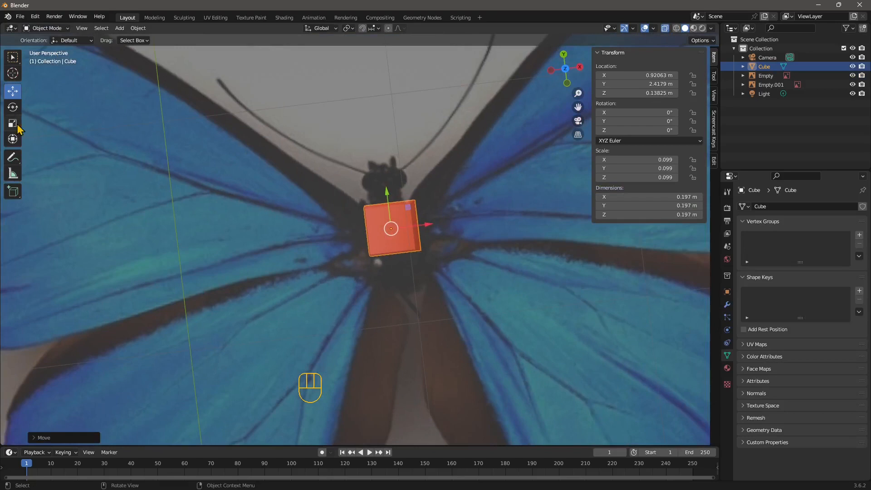
# Step: Enter Edit Mode on the cube and switch to face selection
pyautogui.click(46, 29)
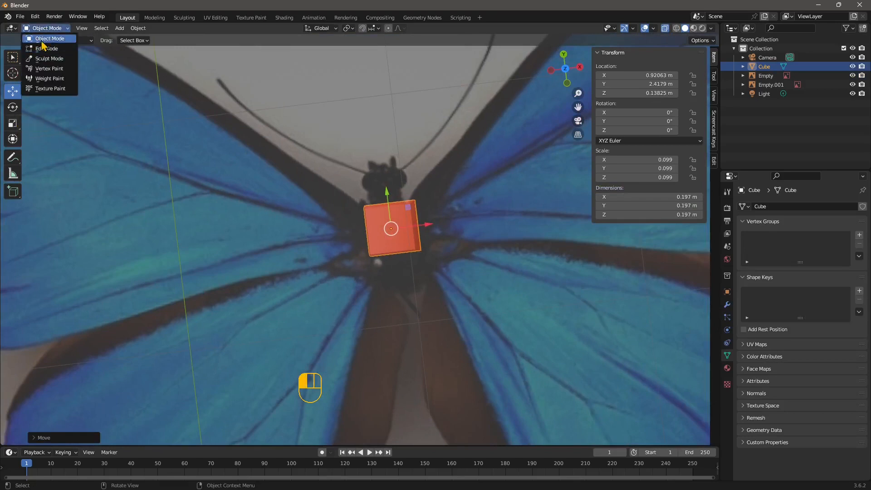
pyautogui.click(45, 49)
pyautogui.moveTo(327, 304); pyautogui.dragTo(377, 268, button='middle')
pyautogui.click(384, 261)
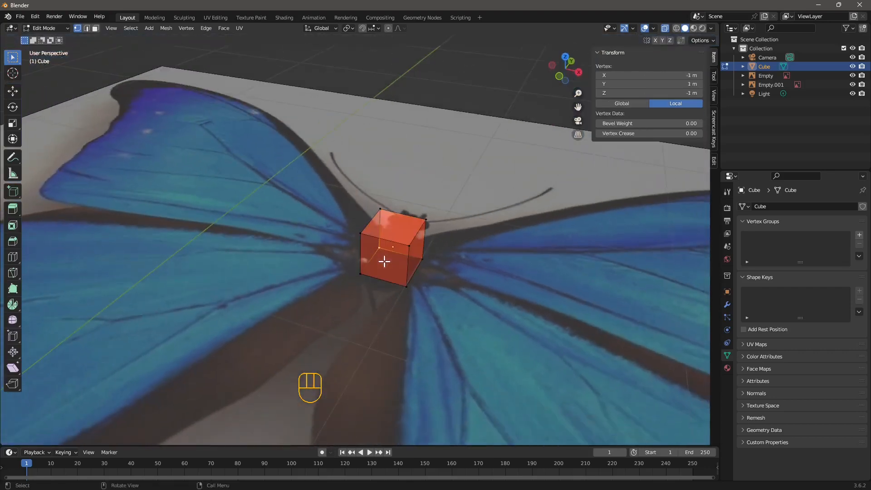
pyautogui.moveTo(274, 293); pyautogui.dragTo(313, 291, button='middle')
pyautogui.click(96, 29)
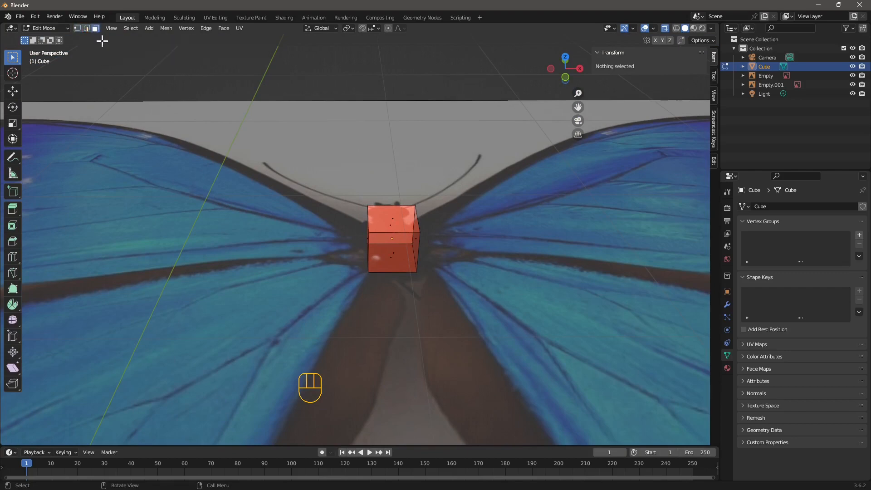
# Step: Select the cube's rear face and extrude it backward along the butterfly's abdomen
pyautogui.moveTo(181, 222); pyautogui.dragTo(401, 305, button='middle')
pyautogui.click(400, 235)
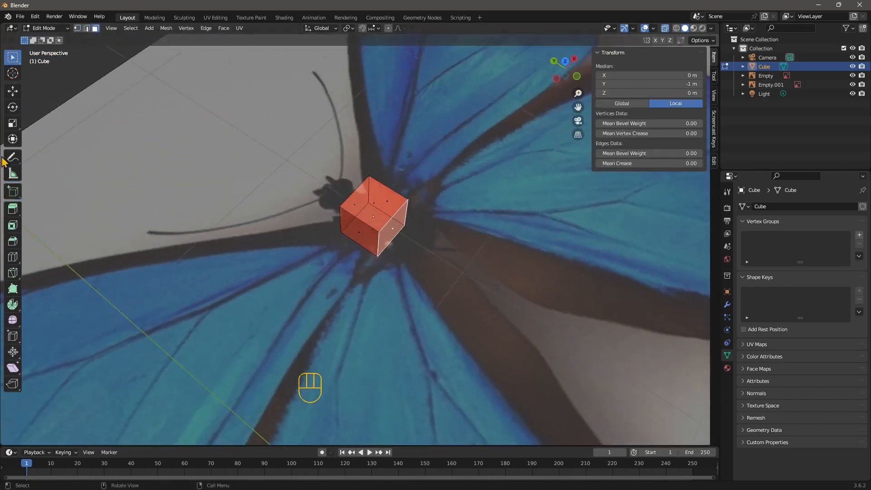
pyautogui.click(13, 209)
pyautogui.moveTo(409, 245); pyautogui.dragTo(509, 322)
# Step: Extrude the body's front face toward the butterfly's head, to about 1.45 m in local Y
pyautogui.moveTo(509, 322); pyautogui.dragTo(295, 217, button='middle')
pyautogui.moveTo(294, 214); pyautogui.dragTo(276, 266)
pyautogui.moveTo(275, 267); pyautogui.dragTo(60, 237, button='middle')
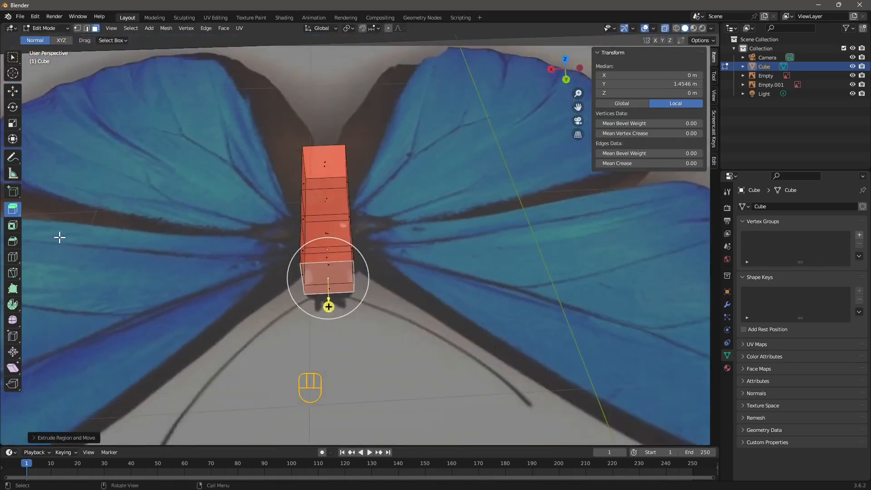
# Step: Scale the front face down uniformly to taper the body toward the neck
pyautogui.moveTo(229, 287); pyautogui.dragTo(363, 277, button='middle')
pyautogui.click(12, 123)
pyautogui.moveTo(345, 261); pyautogui.dragTo(363, 275)
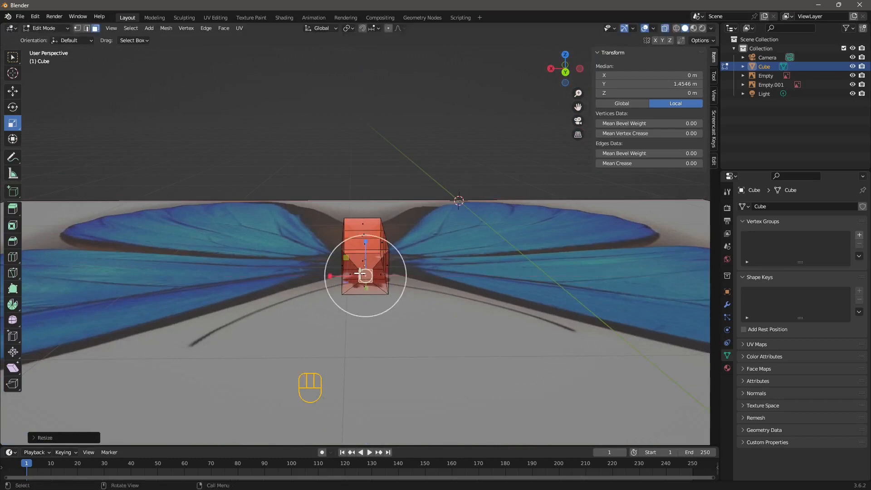
pyautogui.moveTo(364, 275); pyautogui.dragTo(345, 308, button='middle')
# Step: Extrude the small front face twice to form the neck, to about 1.62 m and 1.84 m in local Y
pyautogui.hotkey('shift', 'space')
pyautogui.press('e')
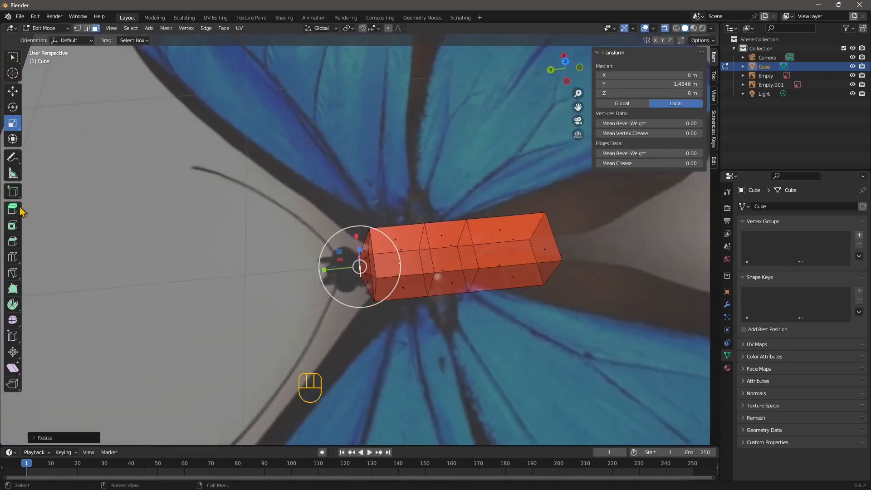
pyautogui.moveTo(325, 268); pyautogui.dragTo(321, 273)
pyautogui.moveTo(321, 273); pyautogui.dragTo(7, 209, button='middle')
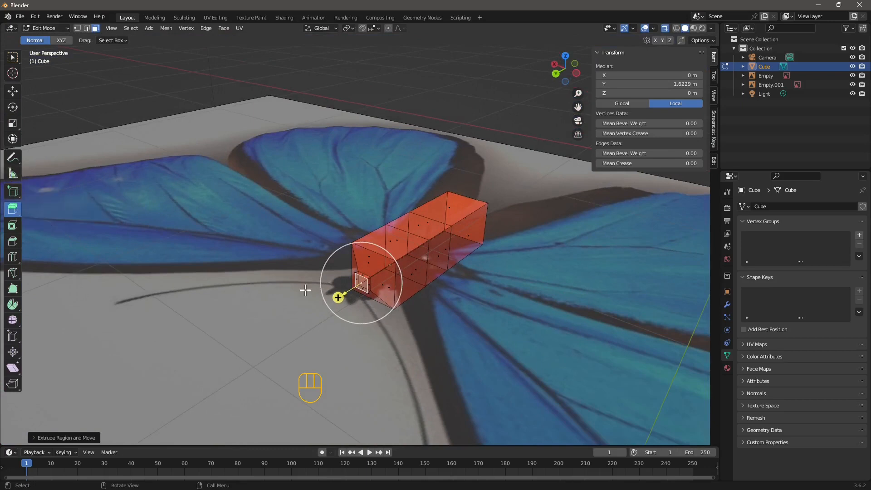
pyautogui.moveTo(344, 301); pyautogui.dragTo(322, 306)
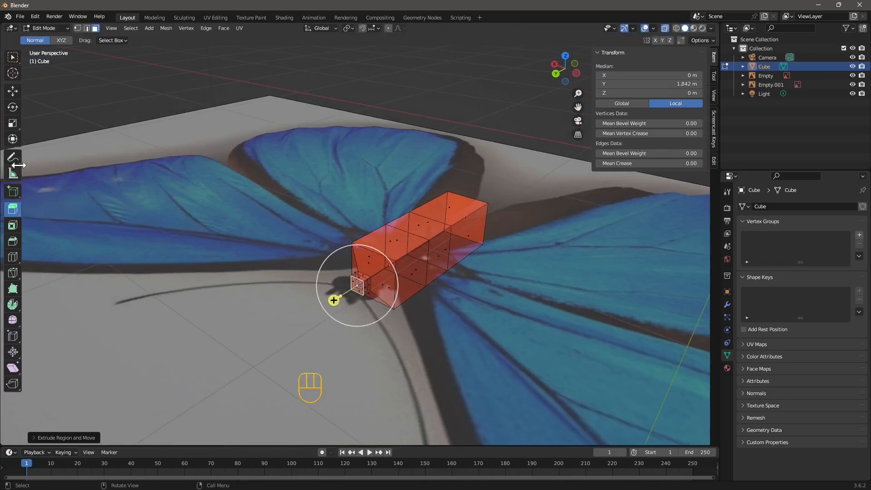
# Step: Scale the neck's end face up to roughly the size of the butterfly's head
pyautogui.click(13, 123)
pyautogui.moveTo(349, 293); pyautogui.dragTo(346, 267, button='middle')
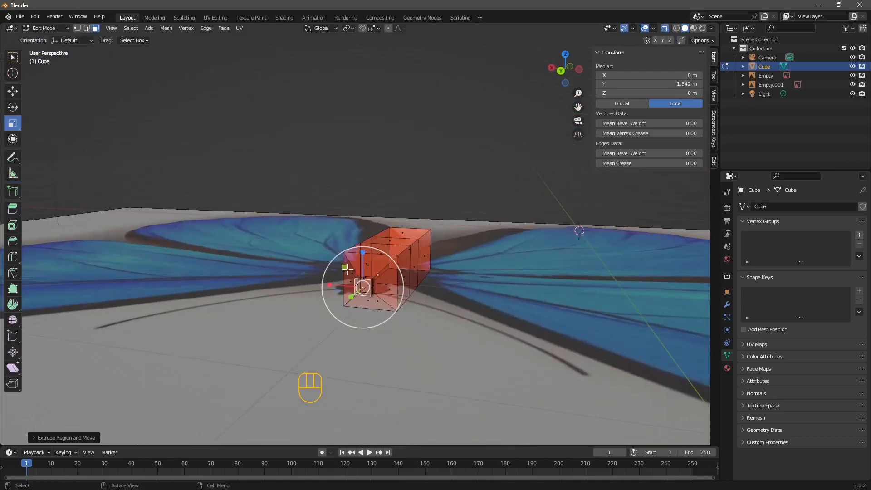
pyautogui.moveTo(346, 267); pyautogui.dragTo(299, 229)
pyautogui.moveTo(300, 230); pyautogui.dragTo(26, 252, button='middle')
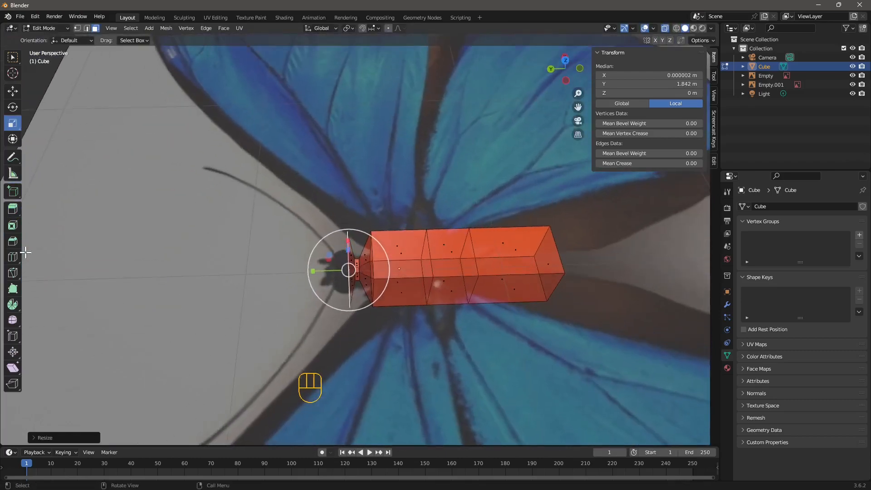
# Step: Extrude the enlarged end face forward over the butterfly's head, to about 3.05 m in local Y
pyautogui.click(12, 209)
pyautogui.moveTo(315, 272); pyautogui.dragTo(288, 275)
pyautogui.moveTo(288, 274); pyautogui.dragTo(331, 322, button='middle')
pyautogui.moveTo(331, 322)
pyautogui.mouseDown()
pyautogui.moveTo(318, 335)
pyautogui.moveTo(321, 325)
pyautogui.mouseUp()
pyautogui.click(13, 225)
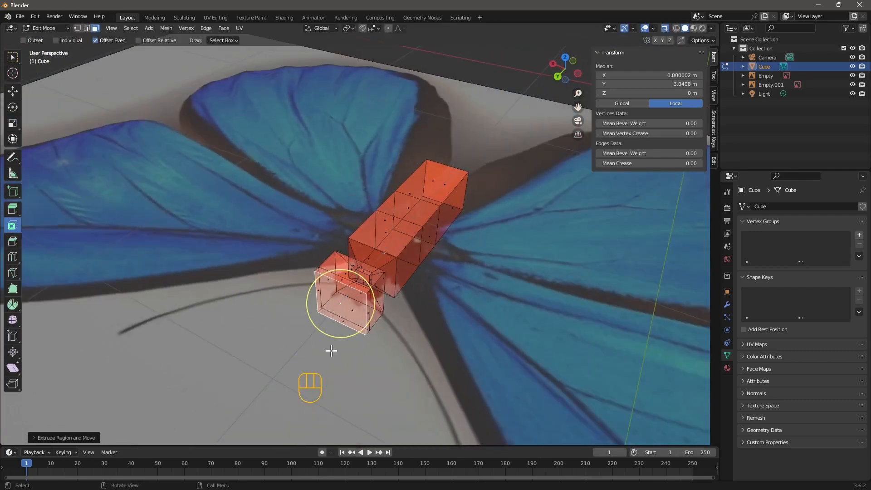
pyautogui.click(19, 211)
pyautogui.moveTo(309, 341); pyautogui.dragTo(285, 313, button='middle')
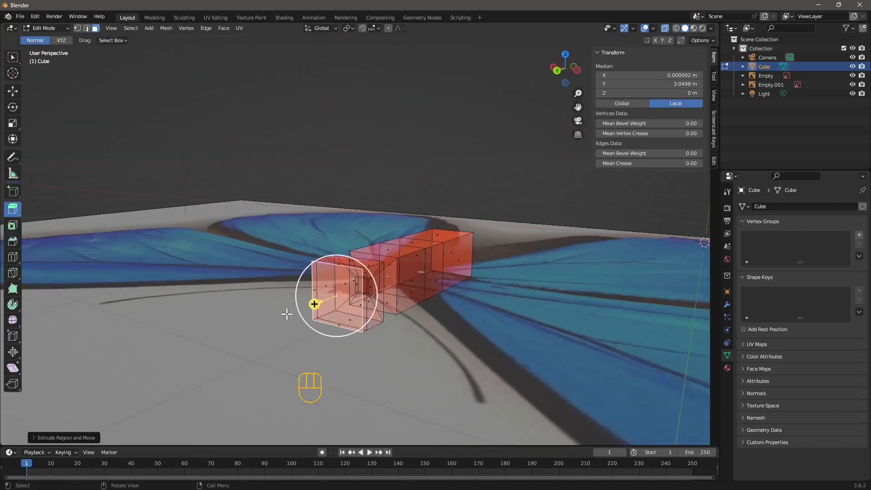
# Step: Scale the head's front face slightly and move it forward to about 3.28 m in local Y
pyautogui.click(13, 124)
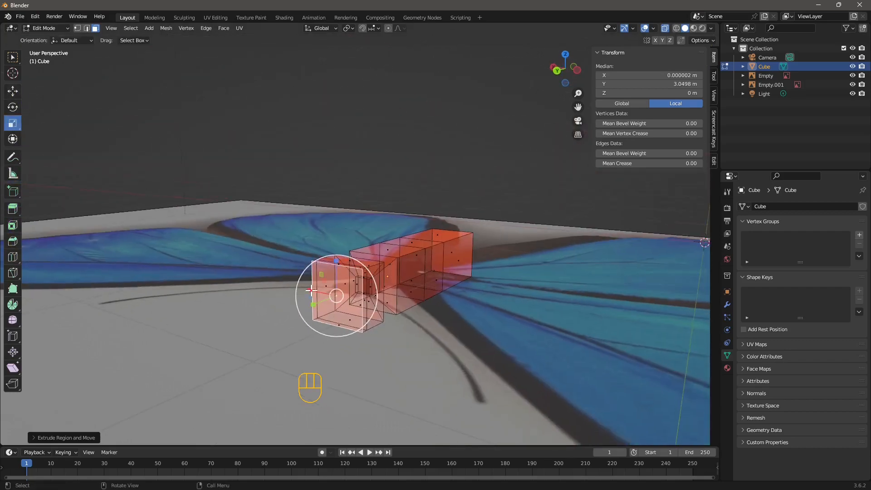
pyautogui.moveTo(321, 277); pyautogui.dragTo(328, 285)
pyautogui.moveTo(328, 285); pyautogui.dragTo(279, 342, button='middle')
pyautogui.click(12, 107)
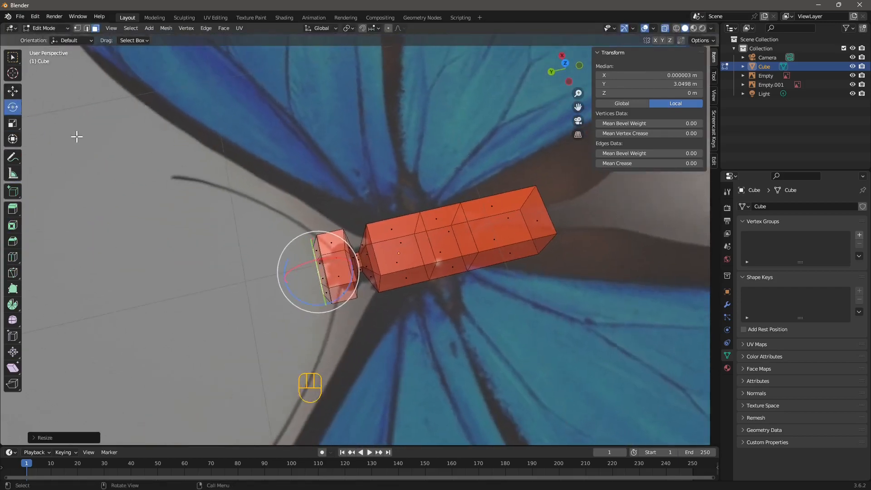
pyautogui.click(12, 95)
pyautogui.moveTo(313, 272); pyautogui.dragTo(273, 282)
pyautogui.moveTo(554, 326); pyautogui.dragTo(370, 266, button='middle')
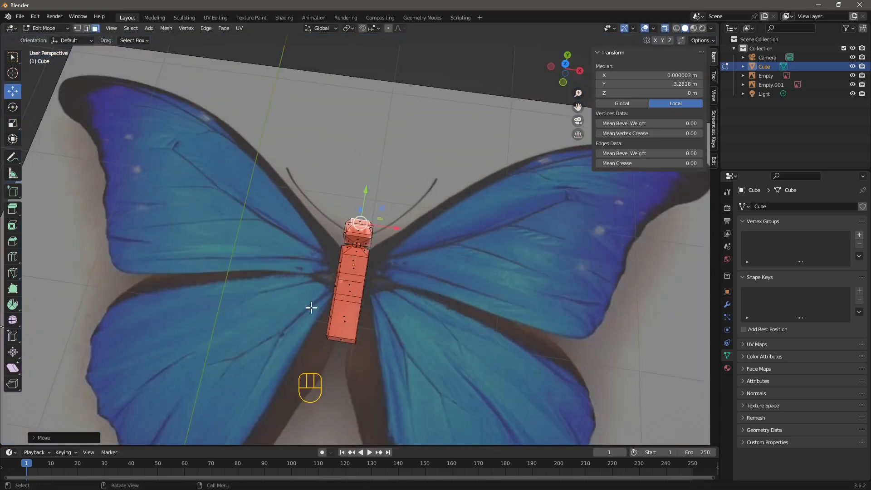
pyautogui.moveTo(383, 294); pyautogui.dragTo(219, 152, button='middle')
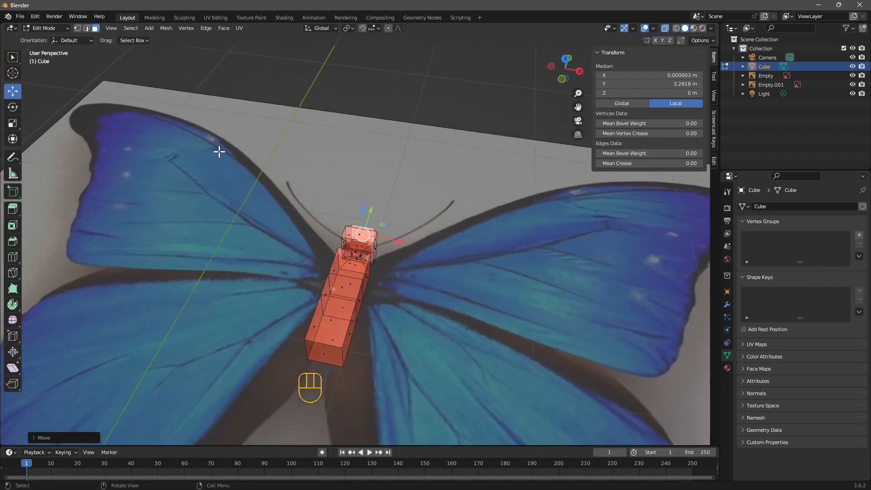
# Step: Return to Object Mode with the butterfly body selected and turn off the X-ray display
pyautogui.click(44, 29)
pyautogui.click(45, 38)
pyautogui.click(418, 218)
pyautogui.moveTo(418, 218); pyautogui.dragTo(341, 280, button='middle')
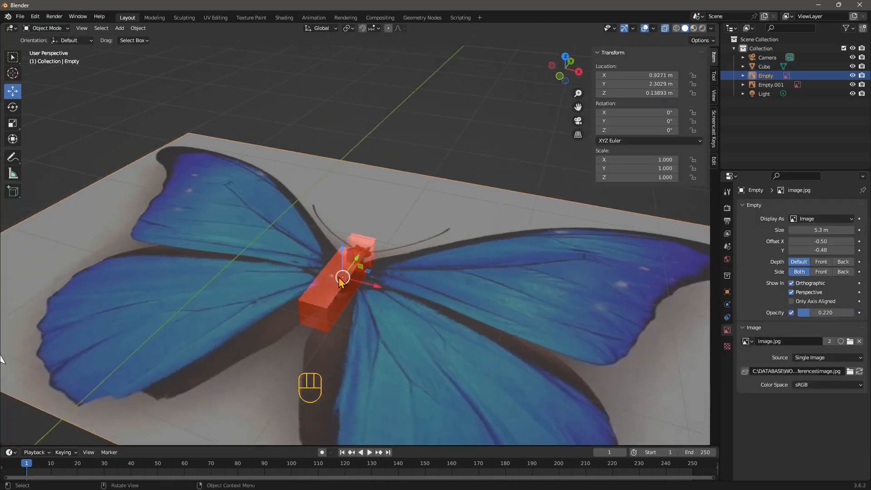
pyautogui.click(341, 280)
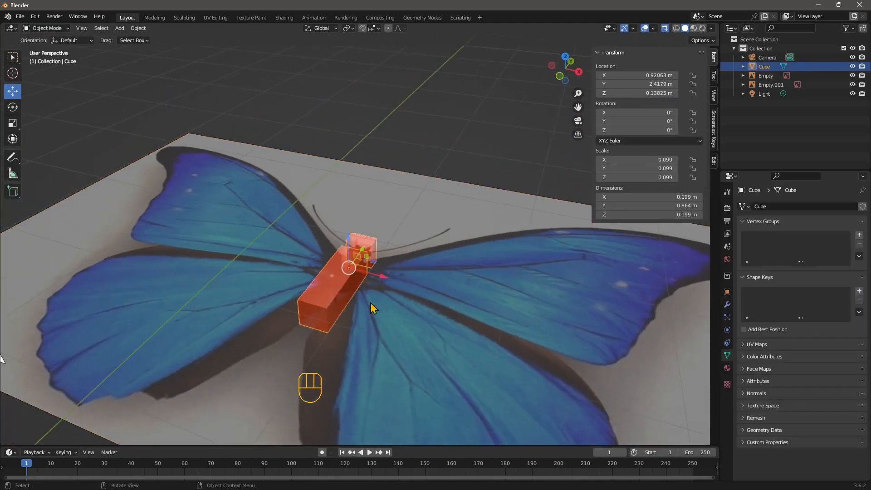
pyautogui.click(665, 28)
pyautogui.moveTo(495, 111); pyautogui.dragTo(401, 332, button='middle')
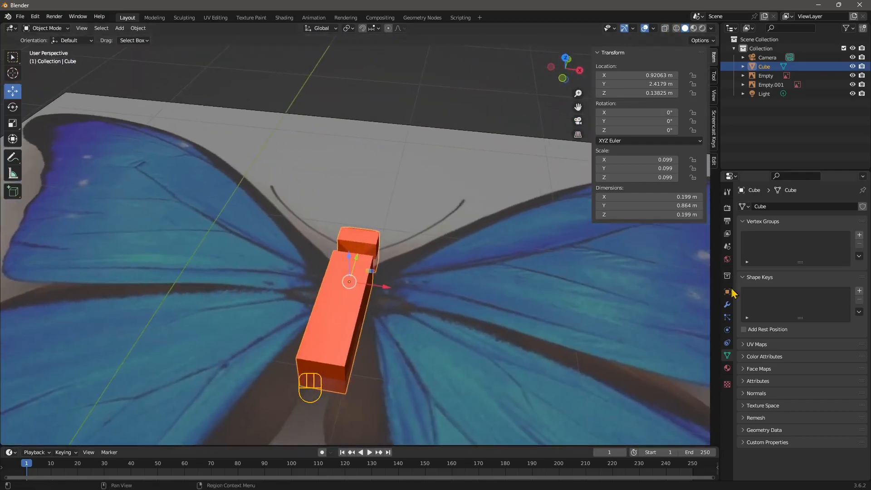
# Step: Add a Subdivision Surface modifier to the butterfly body with 3 viewport levels and 3 render levels
pyautogui.click(727, 305)
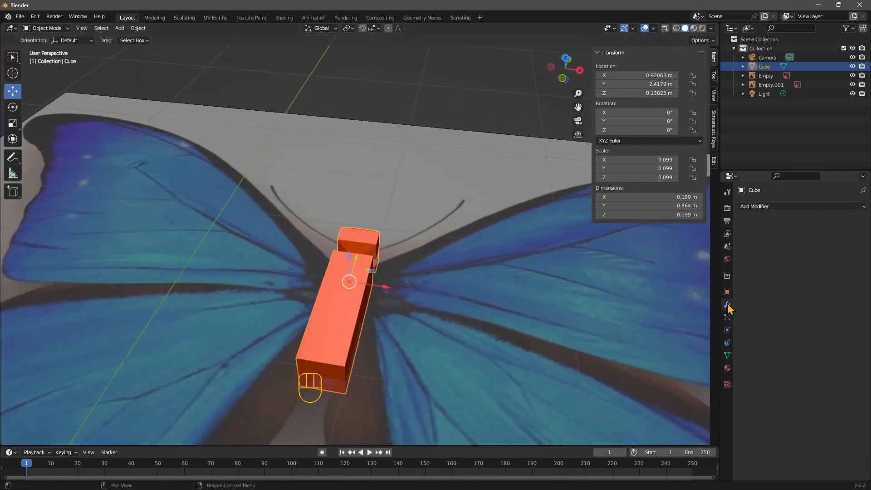
pyautogui.click(754, 206)
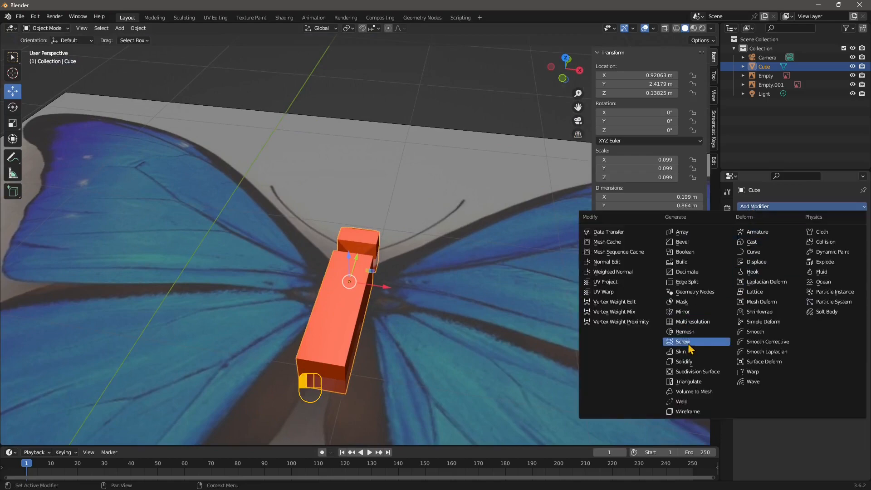
pyautogui.click(687, 373)
pyautogui.moveTo(423, 355); pyautogui.dragTo(389, 335, button='middle')
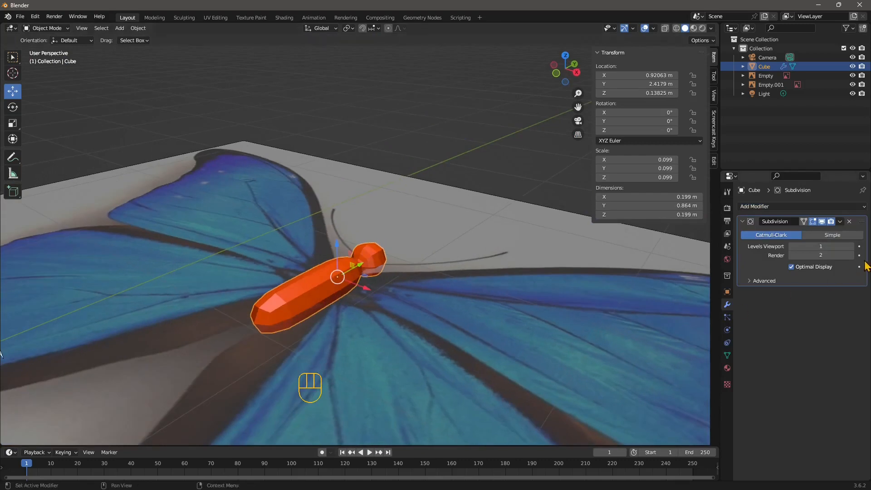
pyautogui.click(851, 247)
pyautogui.click(851, 247)
pyautogui.click(851, 255)
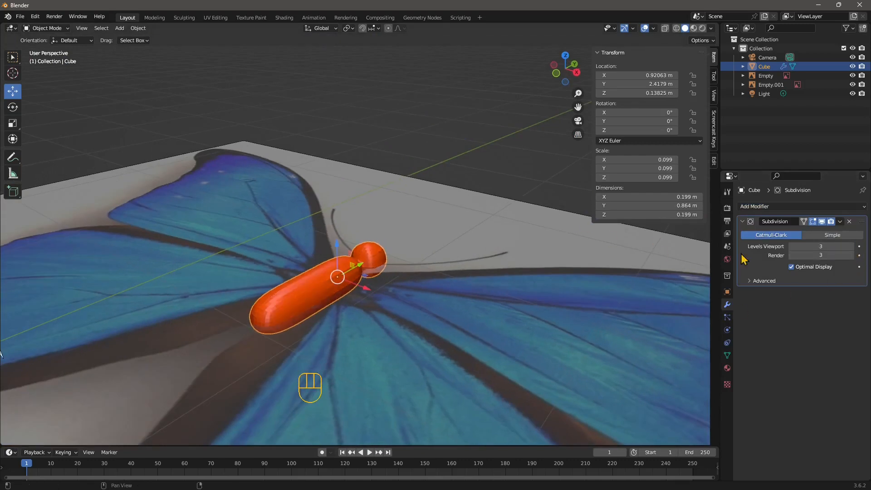
# Step: Apply Shade Smooth to the subdivided butterfly body
pyautogui.rightClick(324, 282)
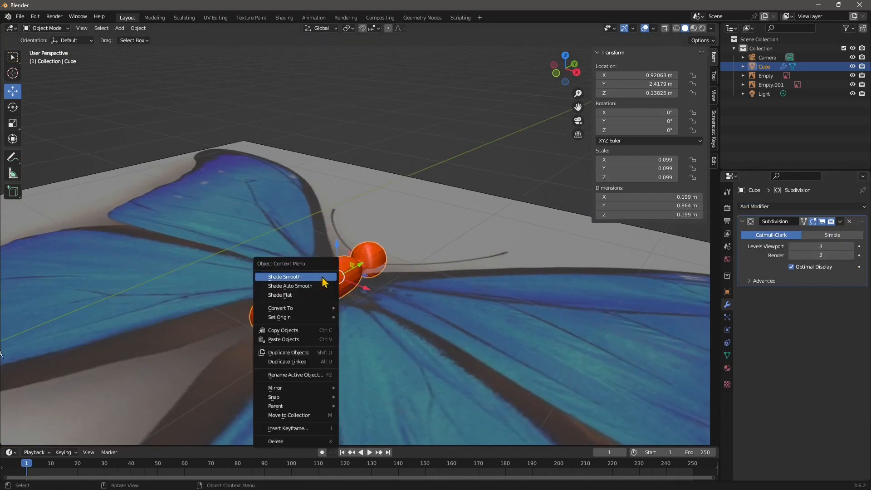
pyautogui.click(299, 278)
pyautogui.moveTo(310, 268); pyautogui.dragTo(474, 285, button='middle')
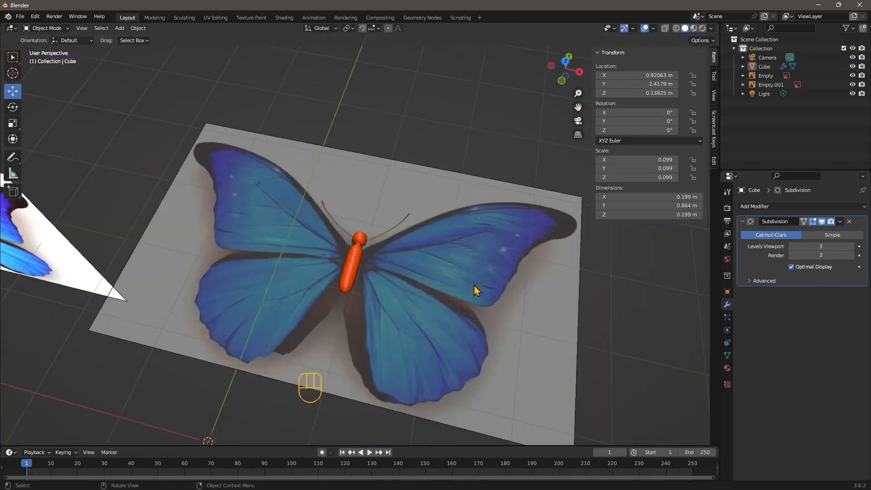
pyautogui.moveTo(379, 316); pyautogui.dragTo(359, 254, button='middle')
pyautogui.click(358, 254)
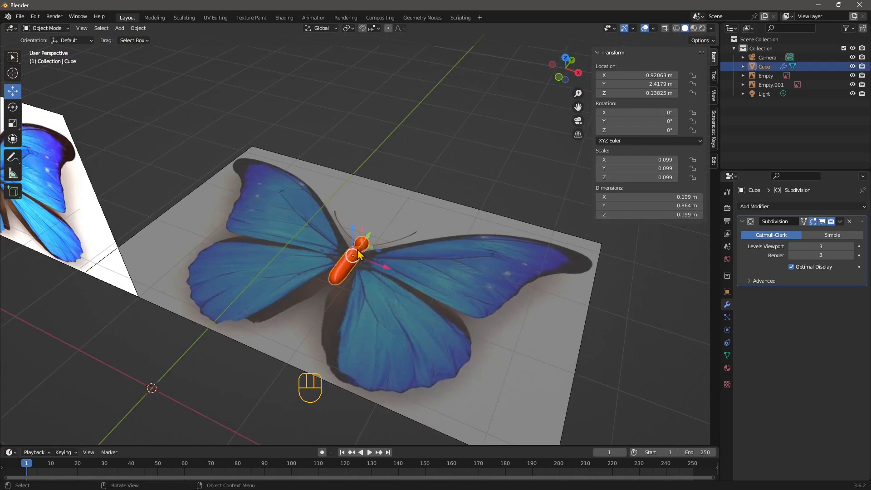
pyautogui.click(665, 28)
# Step: Move the upright butterfly reference image back along Y to about 5.26 m and deselect it
pyautogui.scroll(-1, 282, 284)
pyautogui.click(120, 240)
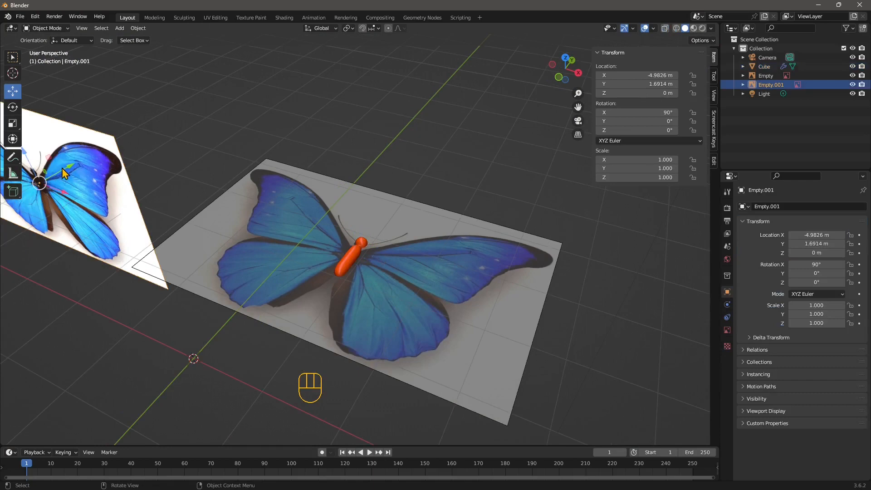
pyautogui.moveTo(68, 166); pyautogui.dragTo(184, 100)
pyautogui.moveTo(309, 259); pyautogui.dragTo(340, 240, button='middle')
pyautogui.click(404, 165)
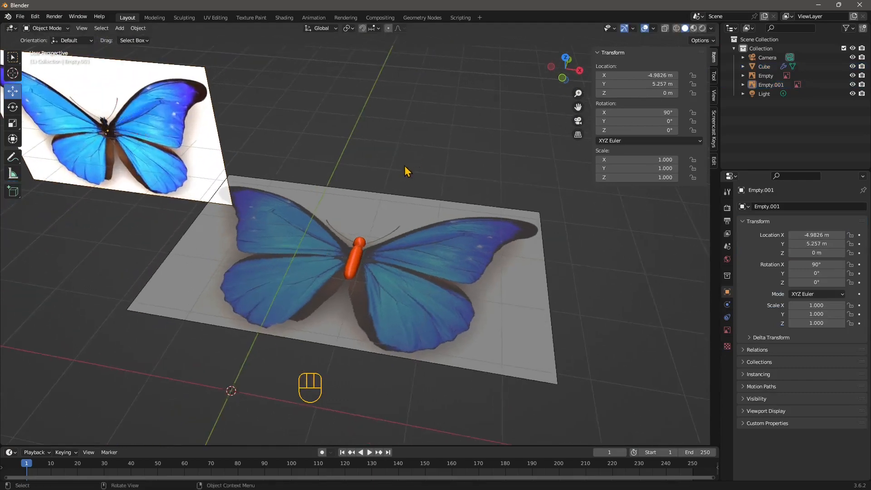
pyautogui.moveTo(301, 275); pyautogui.dragTo(305, 293, button='middle')
pyautogui.keyDown('shift'); pyautogui.moveTo(314, 298); pyautogui.dragTo(358, 333, button='middle'); pyautogui.keyUp('shift')
pyautogui.scroll(3, 415, 346)
pyautogui.keyDown('shift'); pyautogui.moveTo(470, 355); pyautogui.dragTo(521, 313, button='middle'); pyautogui.keyUp('shift')
pyautogui.scroll(-3, 486, 318)
pyautogui.scroll(3, 423, 299)
pyautogui.scroll(-3, 495, 325)
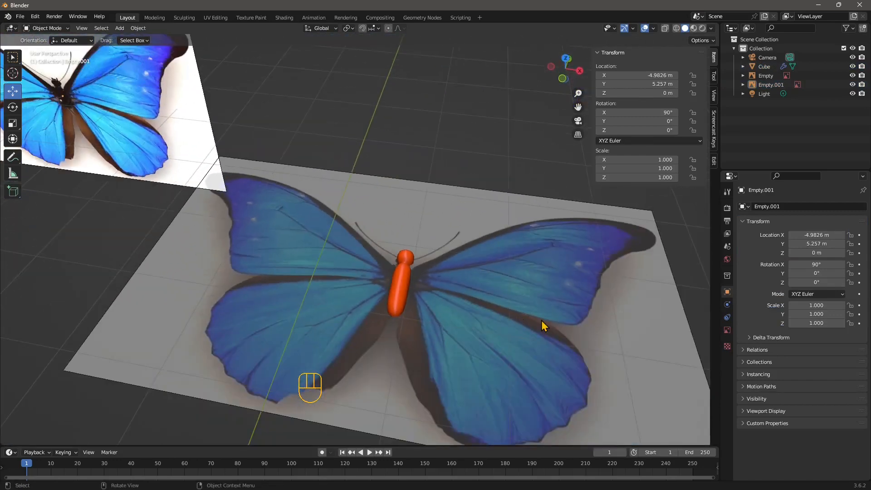